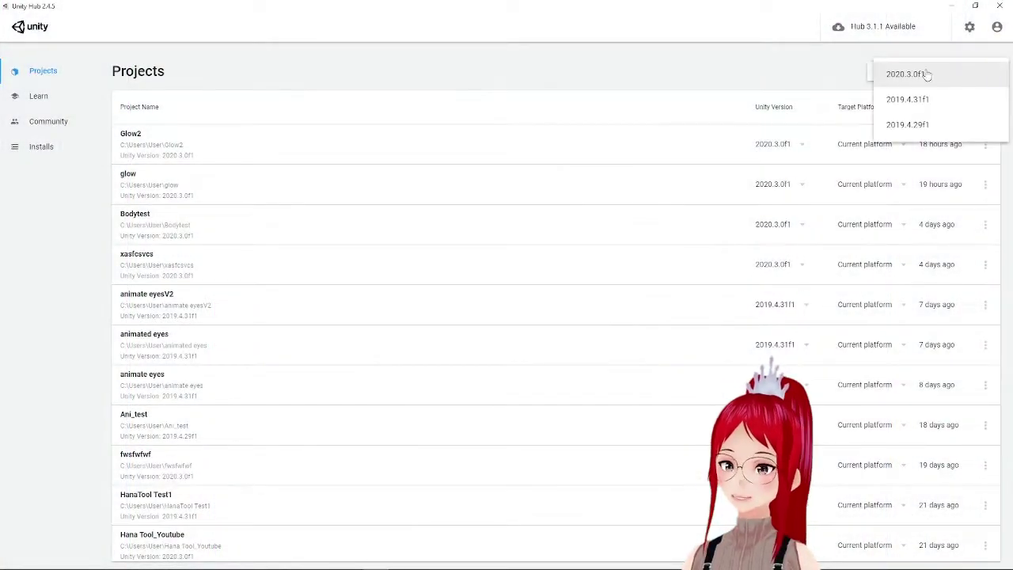
Step: Create a 3D project named "Make it glow" with Unity version 2020.3.0f1
left_click(906, 75)
left_click(561, 113)
key("ctrl+BackSpace")
key("ctrl+BackSpace")
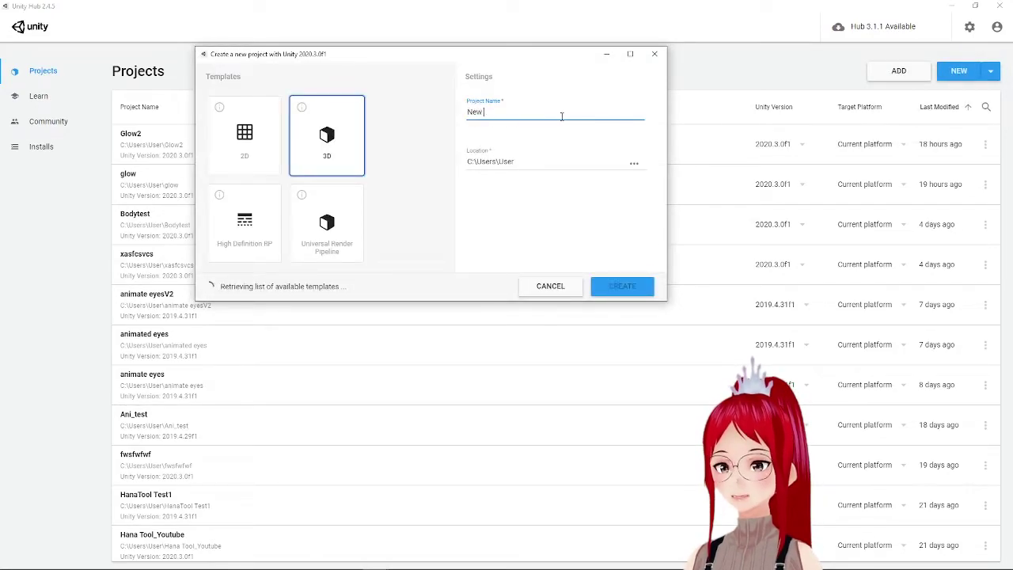
key("ctrl+BackSpace")
type("Make it glow")
left_click(622, 285)
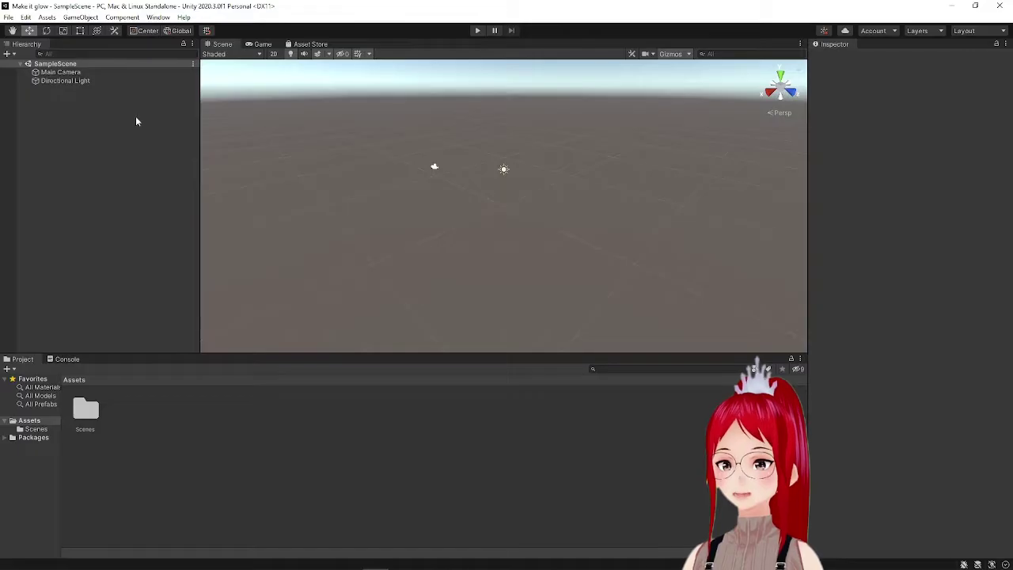
Step: Import the custom VRM package into the project's assets
left_click(47, 17)
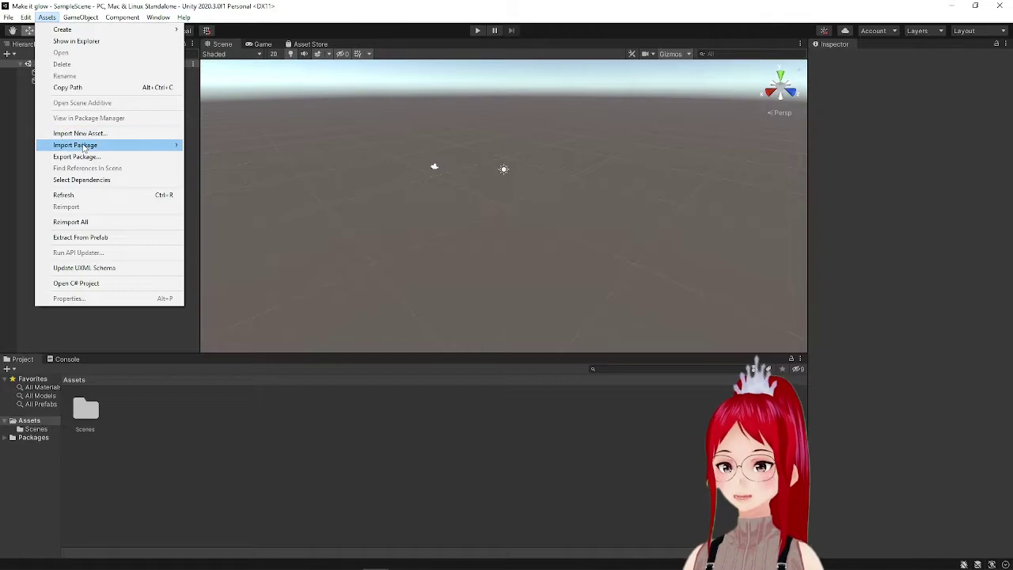
mouse_move(83, 147)
left_click(230, 145)
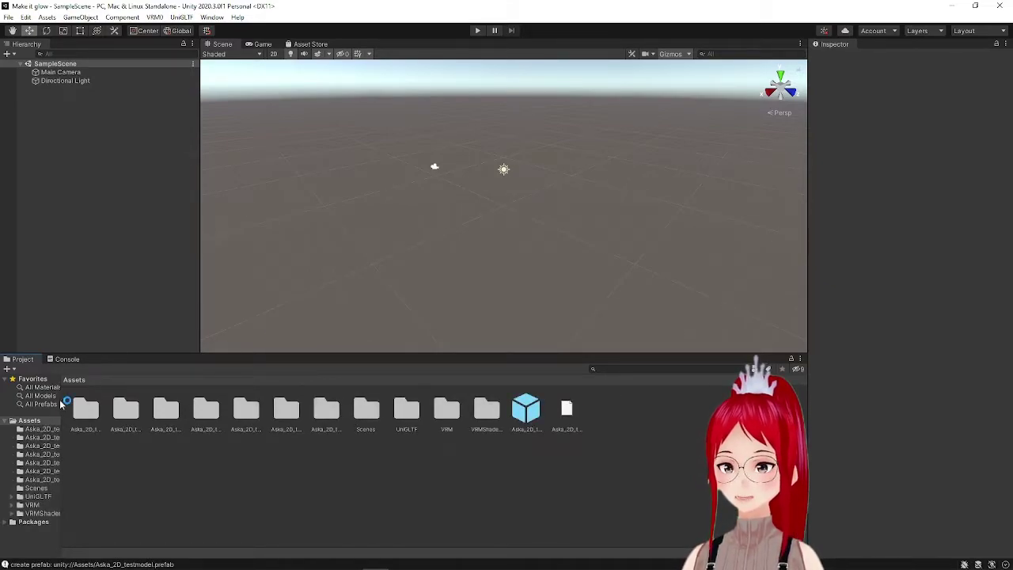
Step: Add the Aska_2D_testmodel prefab to SampleScene and frame it in the scene view
left_click_drag(61, 402, 151, 402)
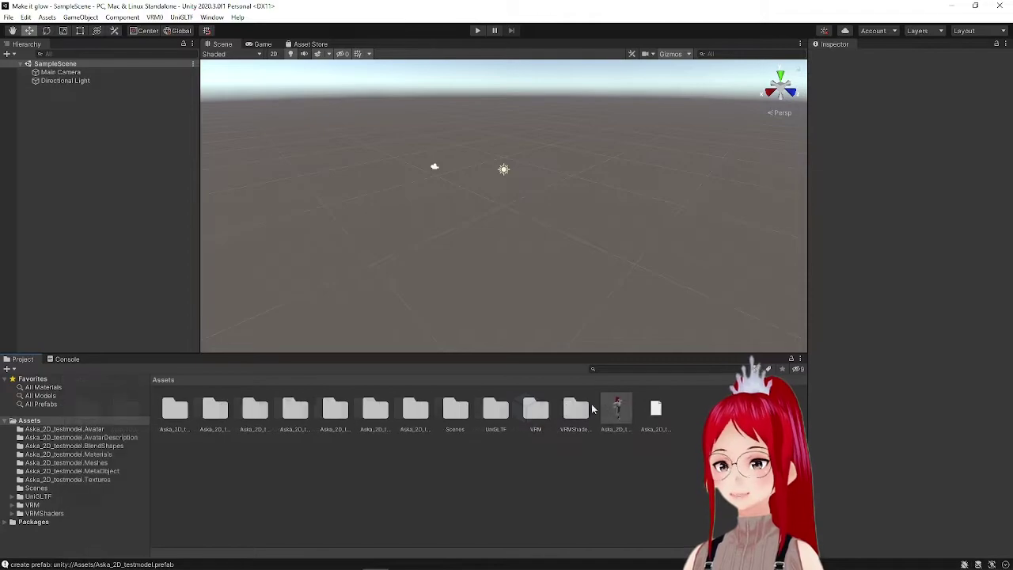
left_click_drag(616, 407, 135, 154)
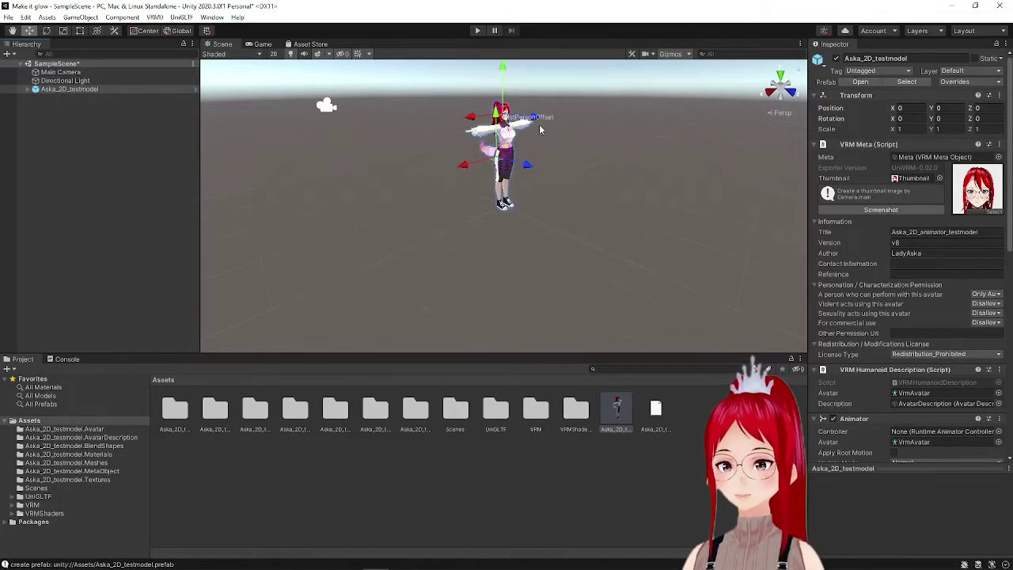
right_click_drag(546, 127, 409, 105)
scroll(455, 102, "up", 3)
scroll(466, 87, "down", 2)
scroll(467, 88, "up", 2)
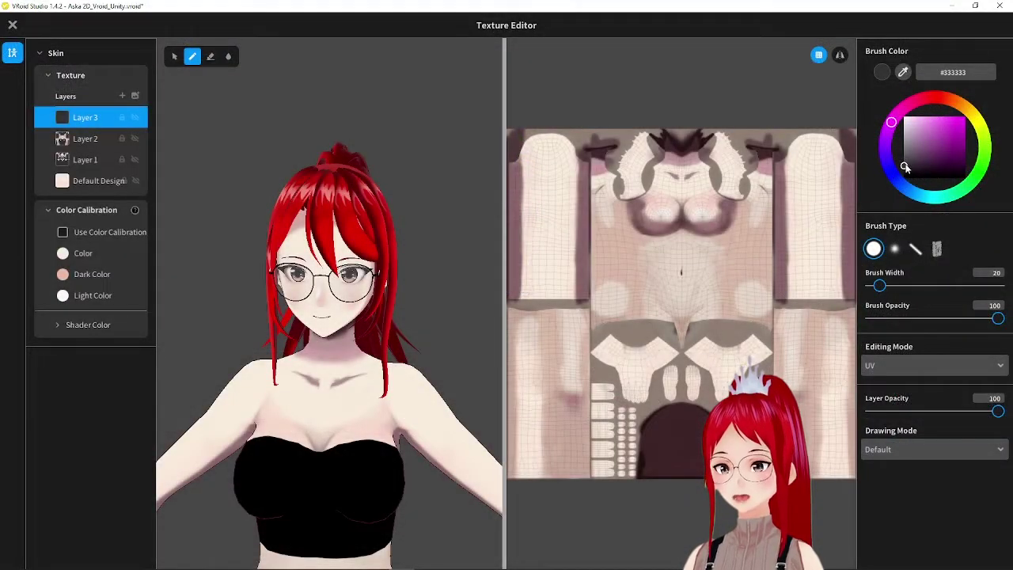
Step: In VRoid Studio's Texture Editor, set the brush color to white #FFFFFF and paint a smiley face on the upper arm on Layer 3
left_click_drag(905, 167, 904, 118)
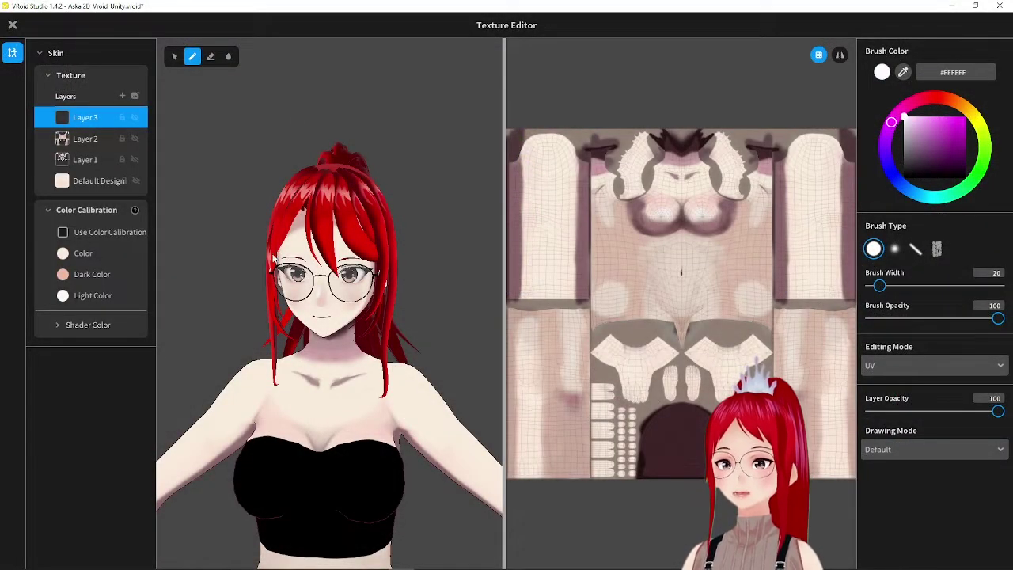
scroll(275, 260, "up", 3)
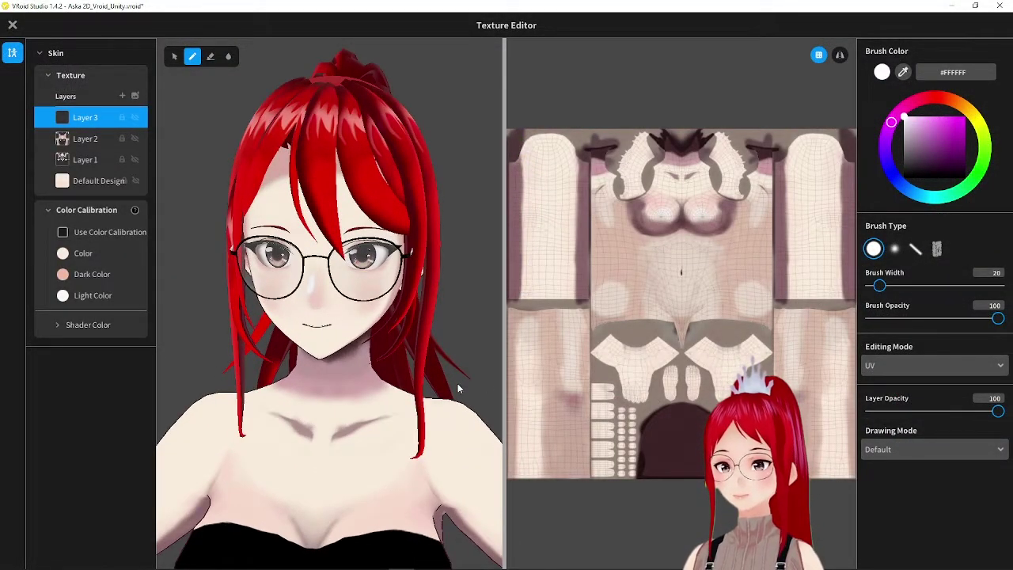
right_click_drag(458, 388, 374, 396)
right_click_drag(182, 379, 414, 373)
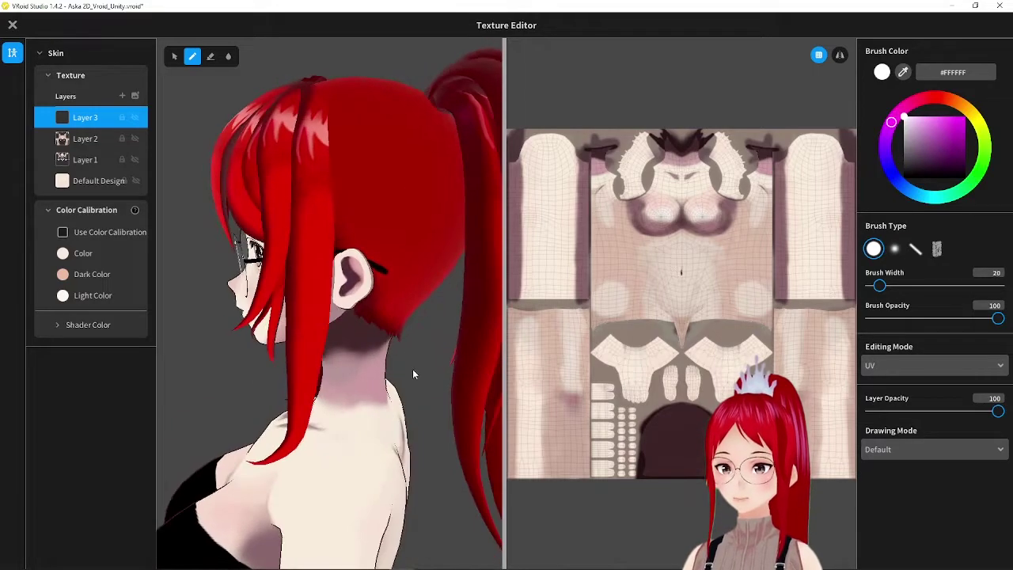
left_click(319, 492)
left_click(357, 496)
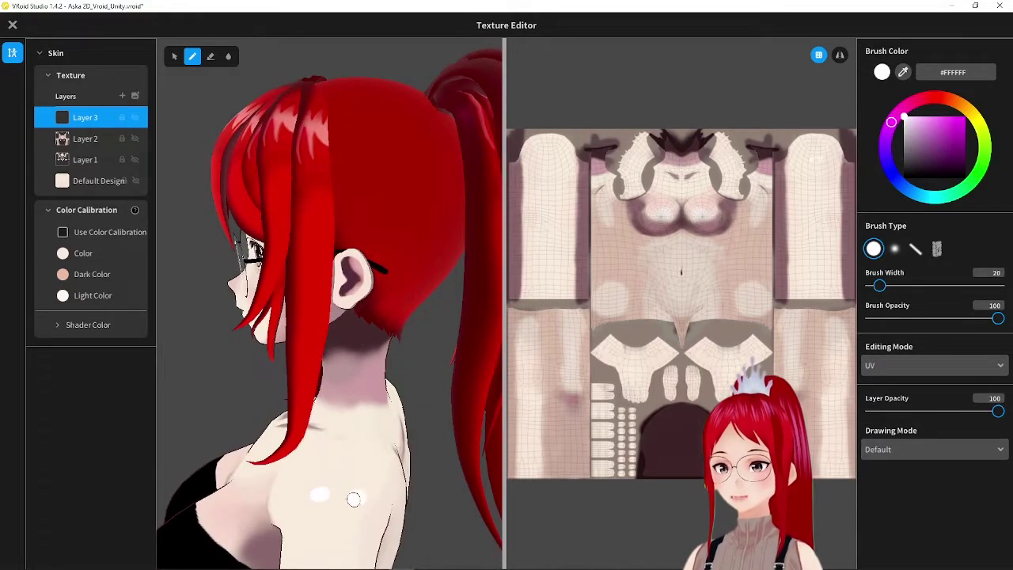
left_click_drag(312, 521, 351, 525)
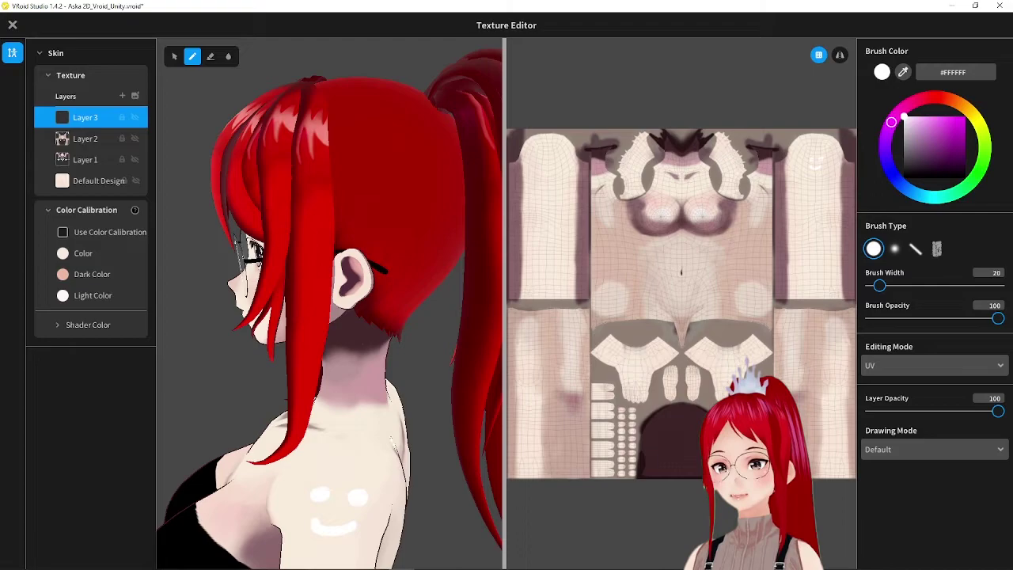
Step: Export the smiley layer, Layer 3, as a PNG image, choosing the glow folder as its destination
scroll(333, 442, "down", 3)
right_click(89, 117)
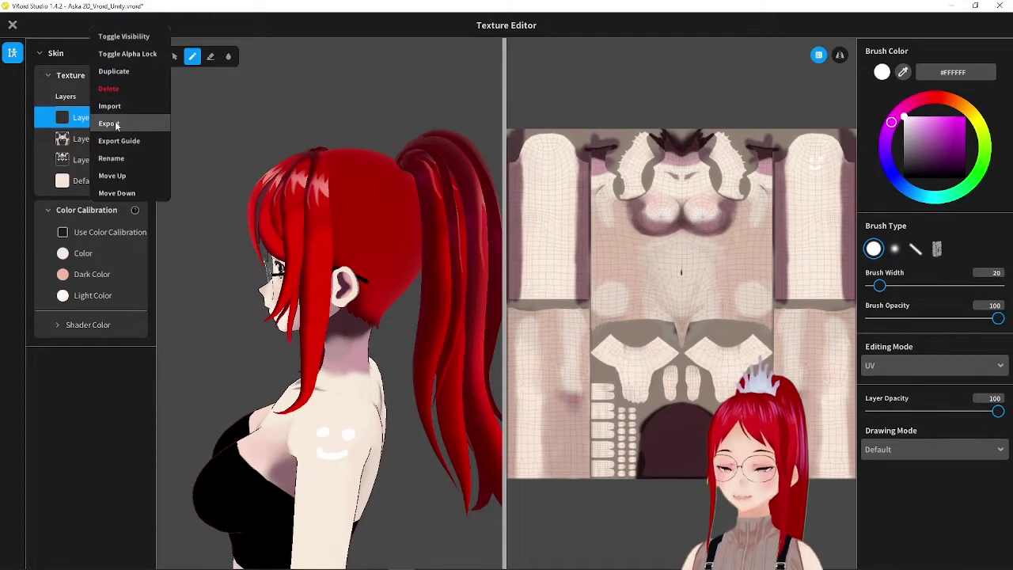
left_click(115, 122)
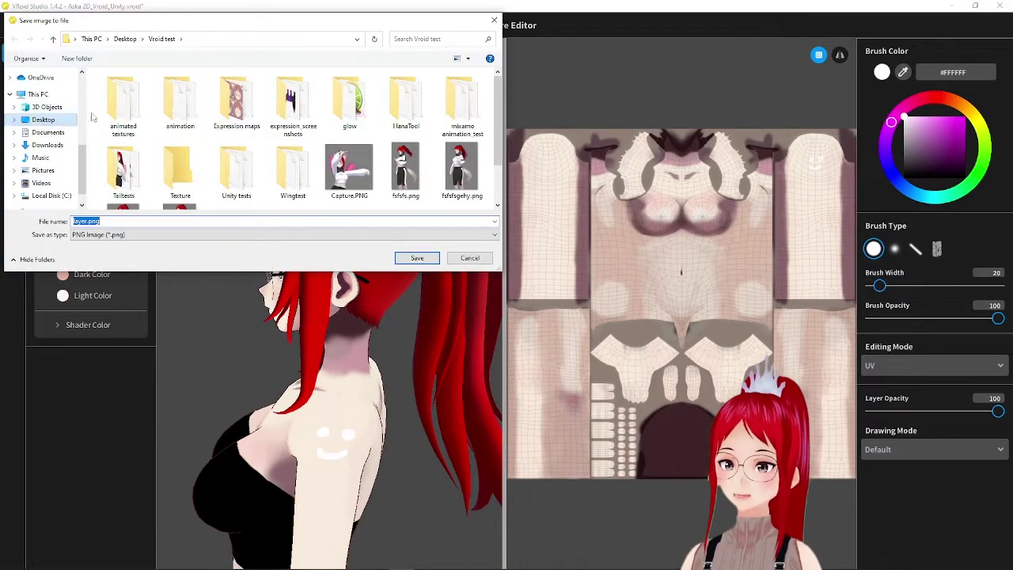
double_click(349, 101)
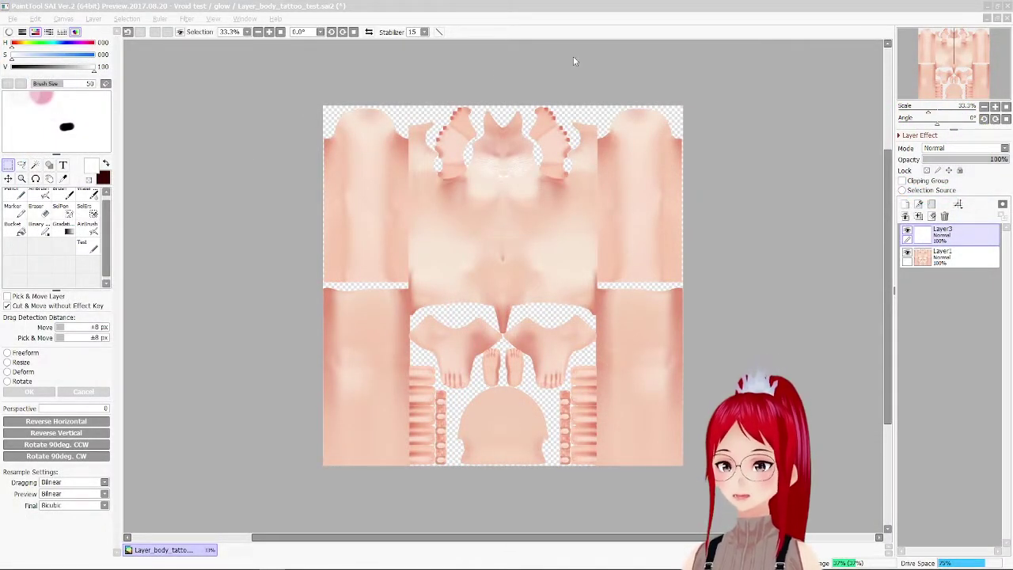
Step: In PaintTool SAI, hide the skin layer Layer1 beneath the winged tattoo and export the canvas as PNG
scroll(379, 257, "up", 5)
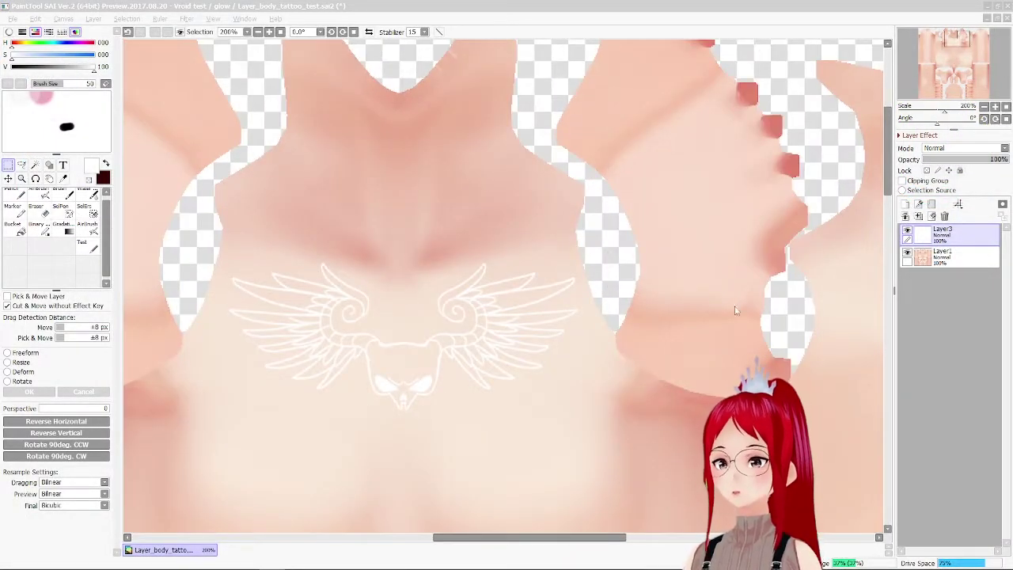
left_click(908, 253)
left_click(907, 253)
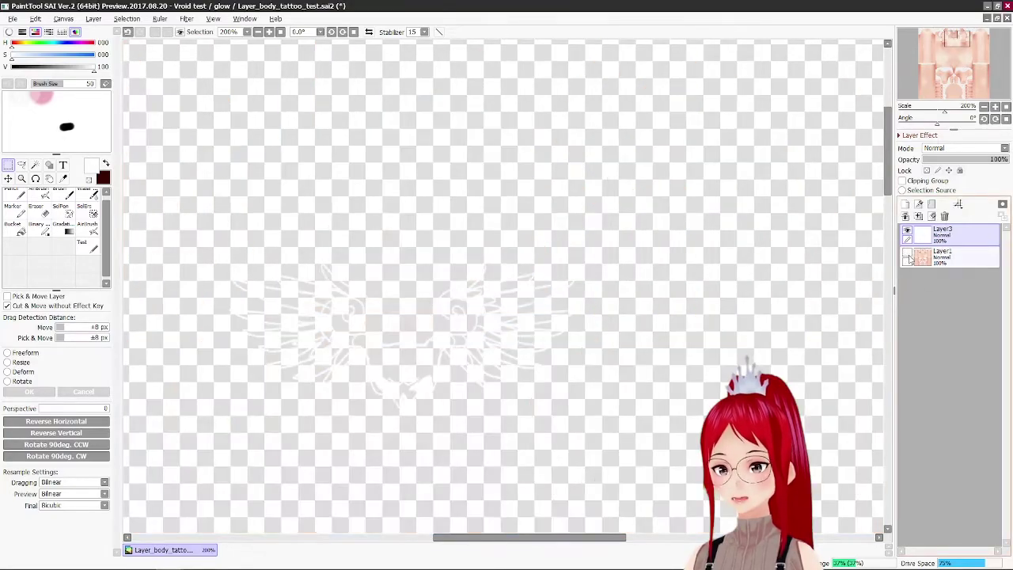
left_click(12, 18)
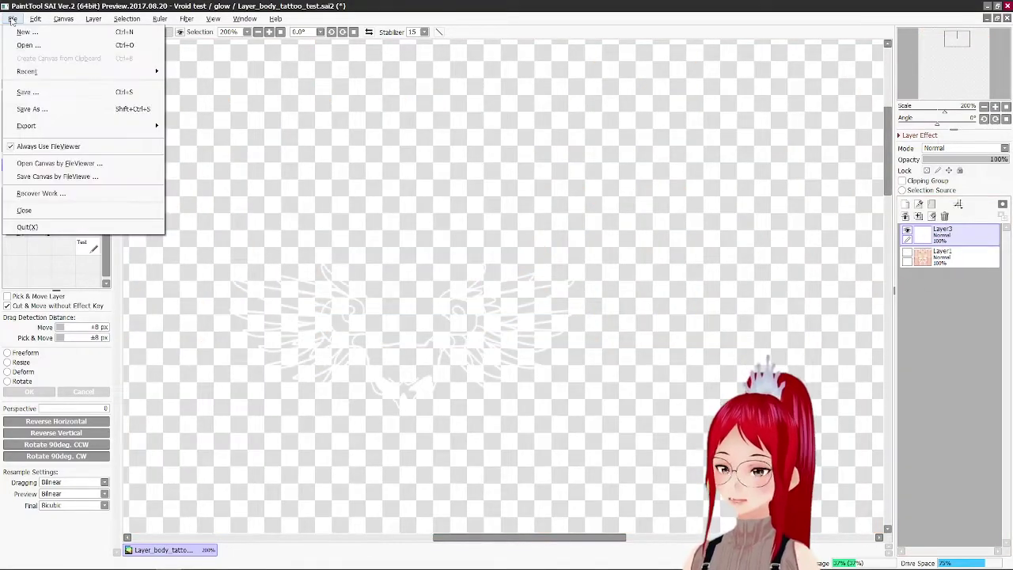
mouse_move(30, 127)
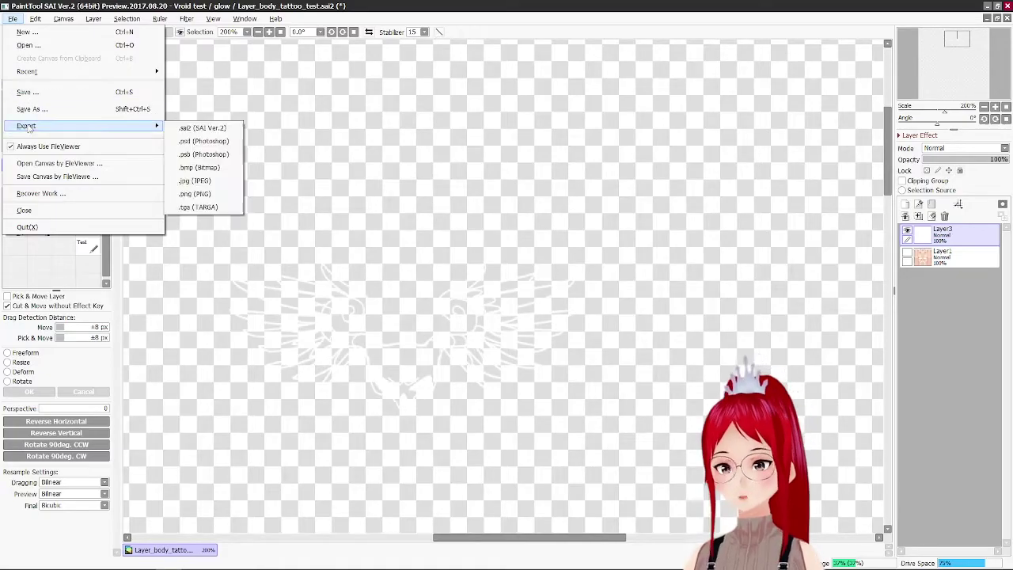
left_click(204, 196)
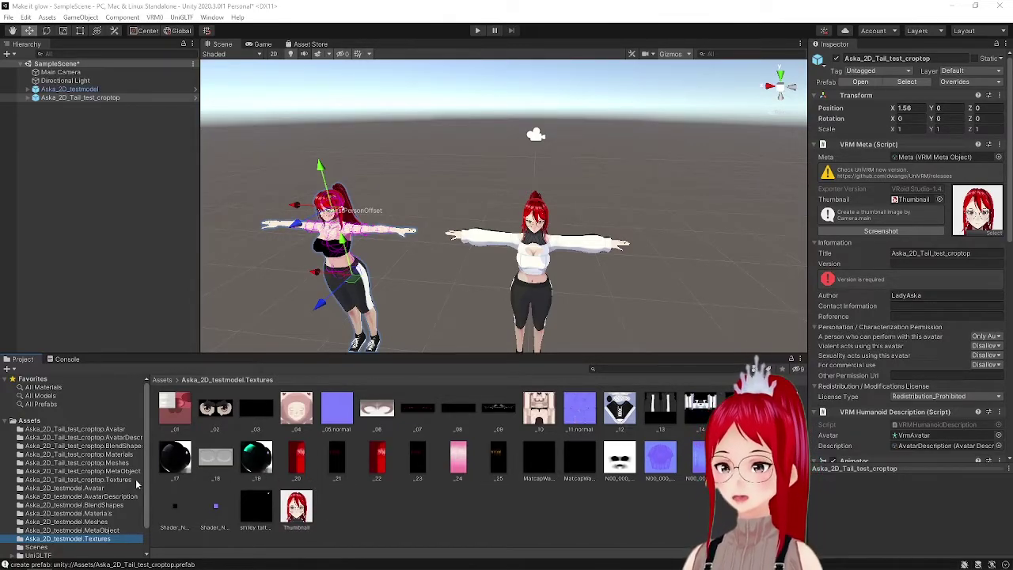
Step: In Unity, assign the smiley tattoo texture to the Emission map of Aska_2D_testmodel's N00_000_00_Body_00_SKIN material
left_click(93, 480)
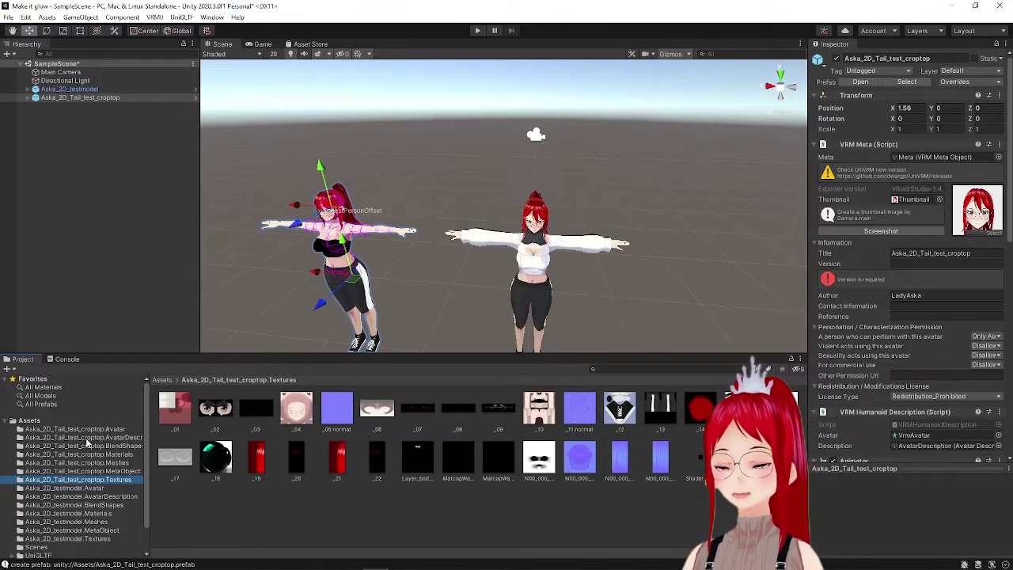
left_click(90, 513)
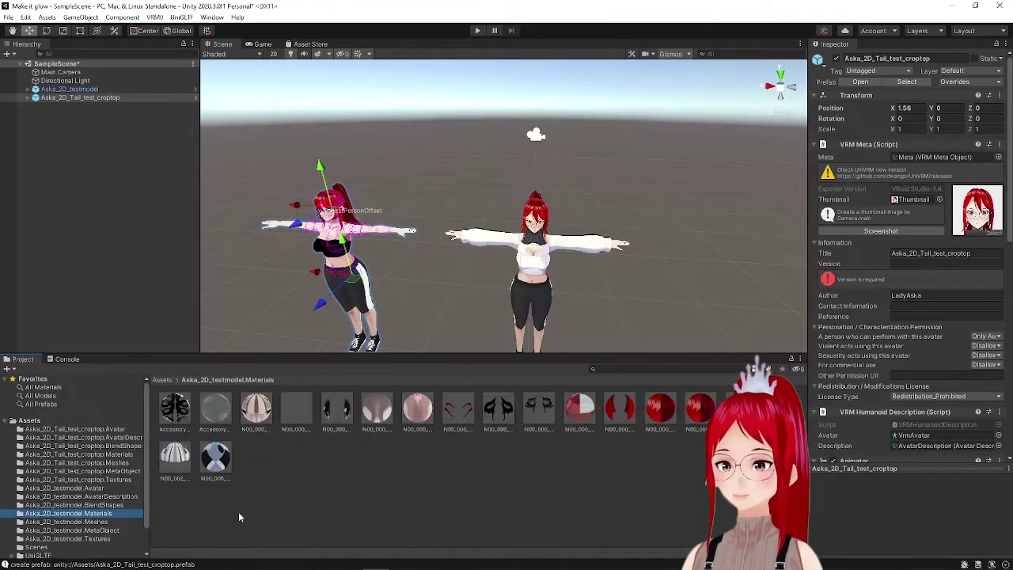
left_click(265, 417)
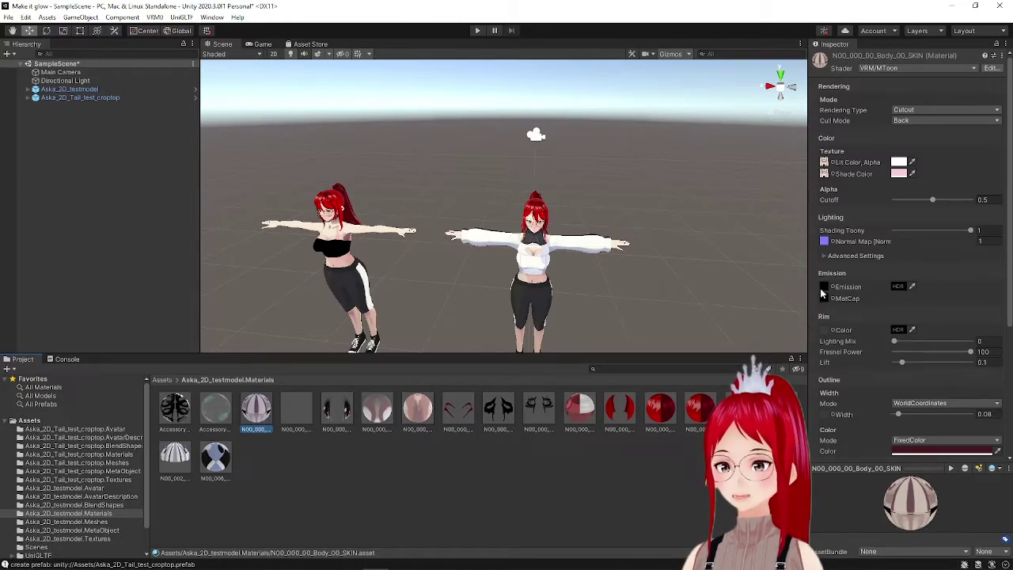
left_click(67, 538)
left_click_drag(267, 506, 824, 288)
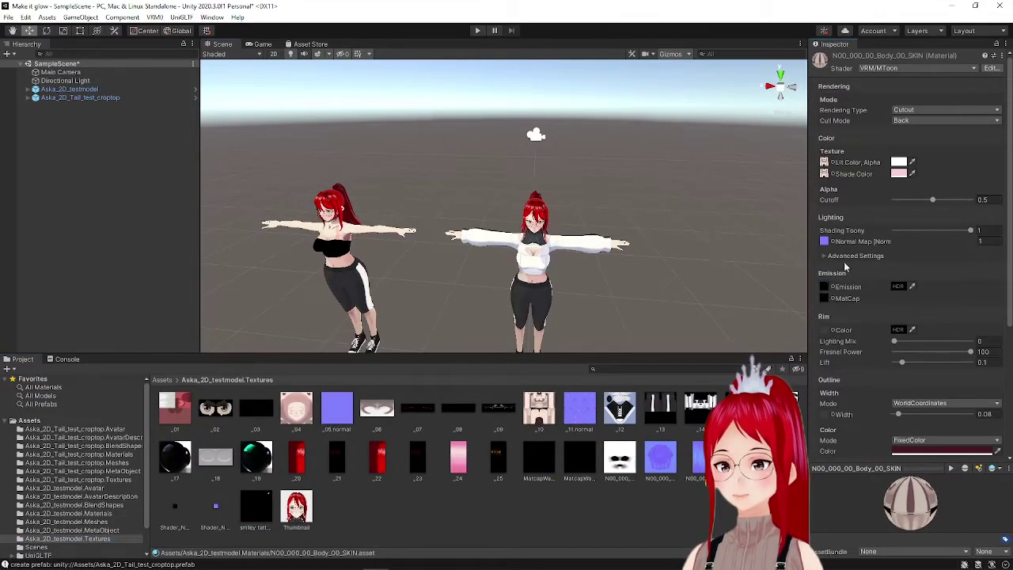
Step: Set the body skin material's emission color to white (255, 255, 255) with an HDR intensity of 2.9
left_click(899, 286)
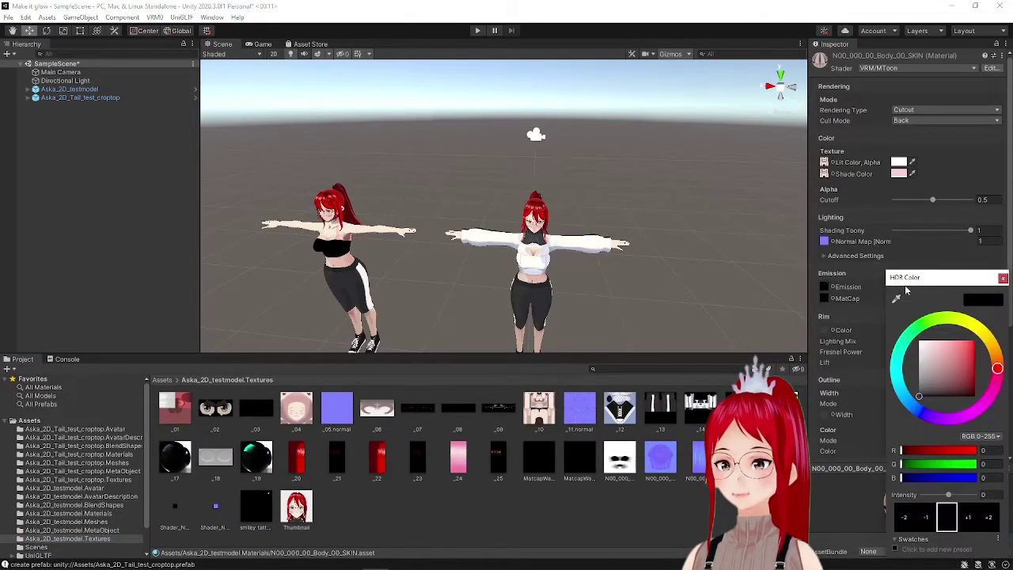
left_click(920, 342)
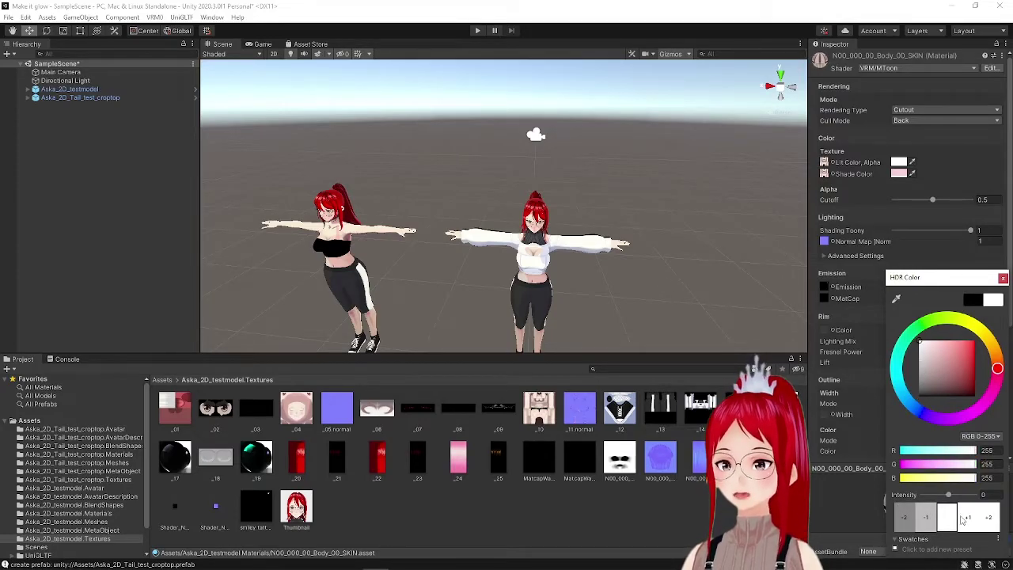
left_click_drag(956, 278, 722, 54)
left_click_drag(721, 269, 721, 271)
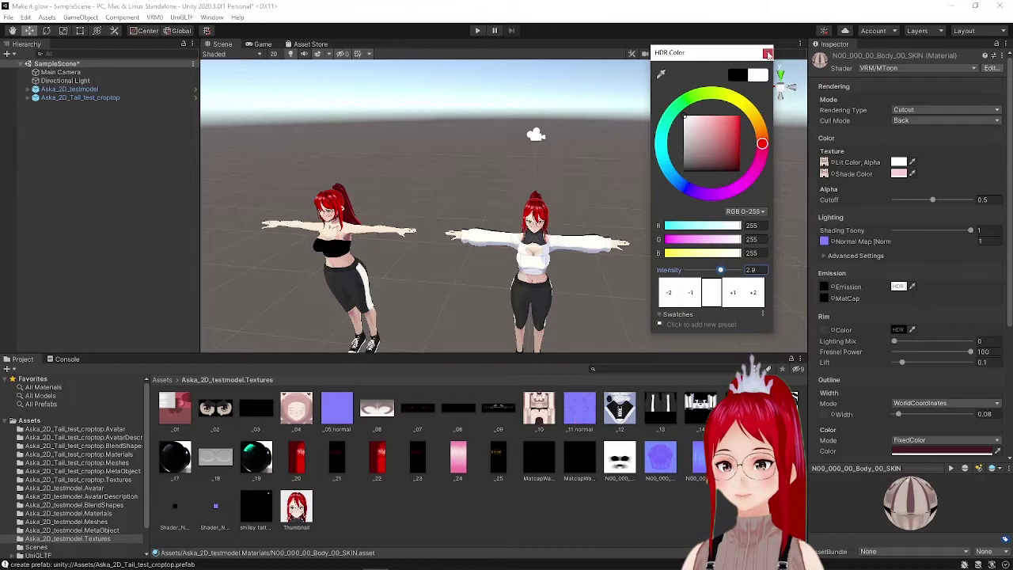
left_click(767, 53)
Step: Assign the Layer_body tattoo texture to the Emission map of Aska_2D_Tail_test_croptop's N00_000_00_Body_00_SKIN material
left_click(78, 454)
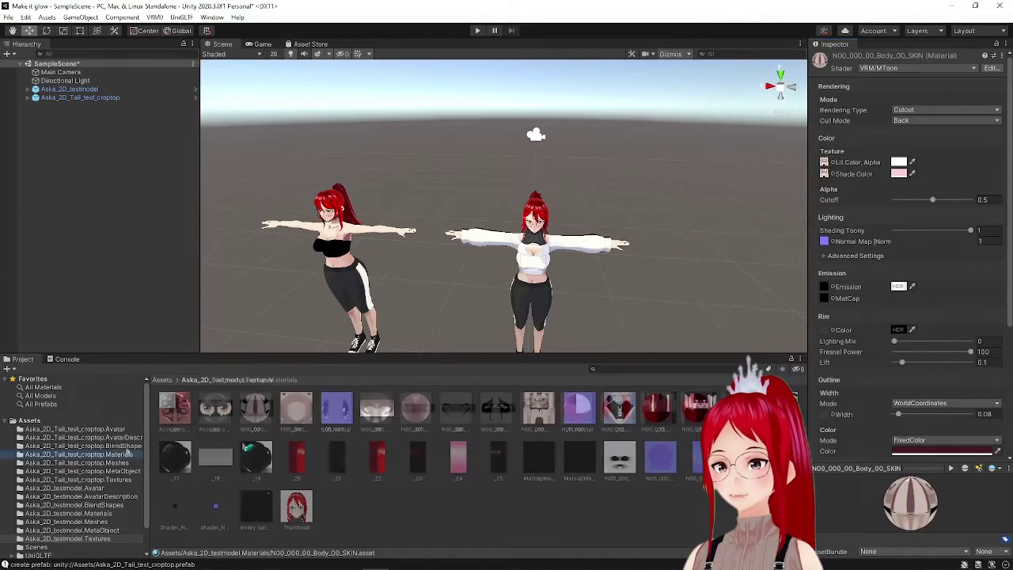
left_click(255, 409)
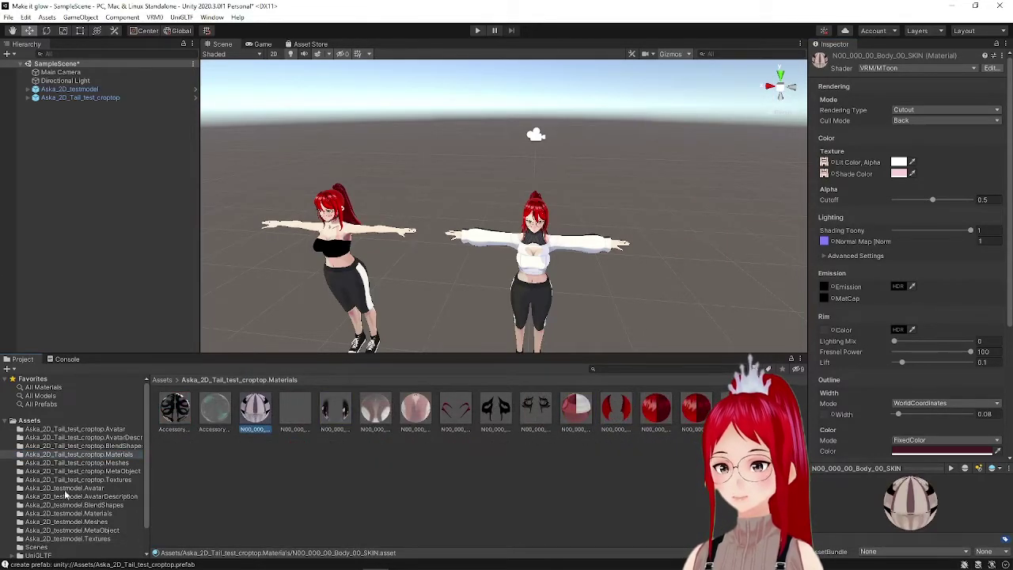
left_click(101, 479)
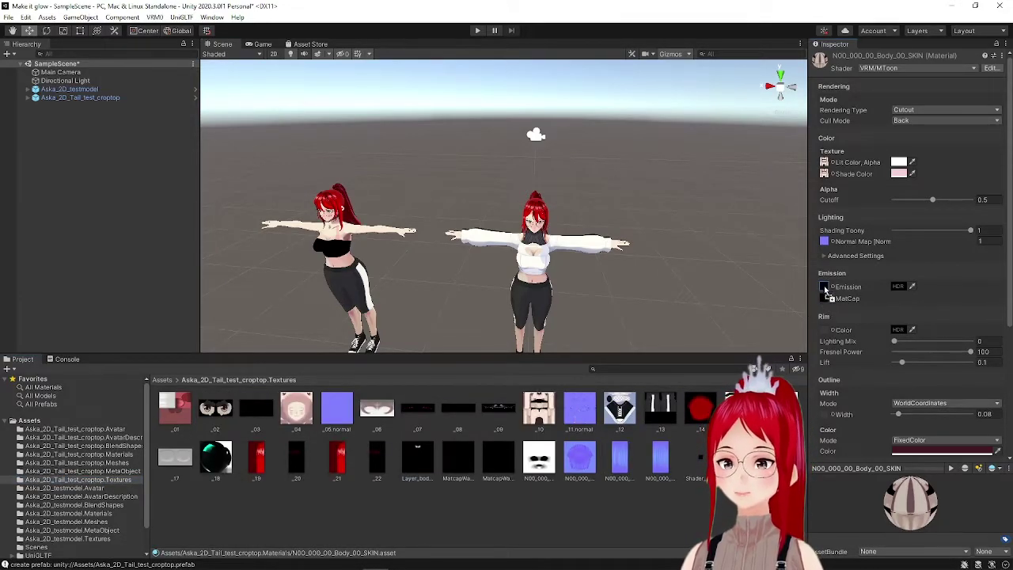
Step: Set the croptop model's skin emission color to red (246, 20, 20) with an HDR intensity of 2.9
left_click(900, 286)
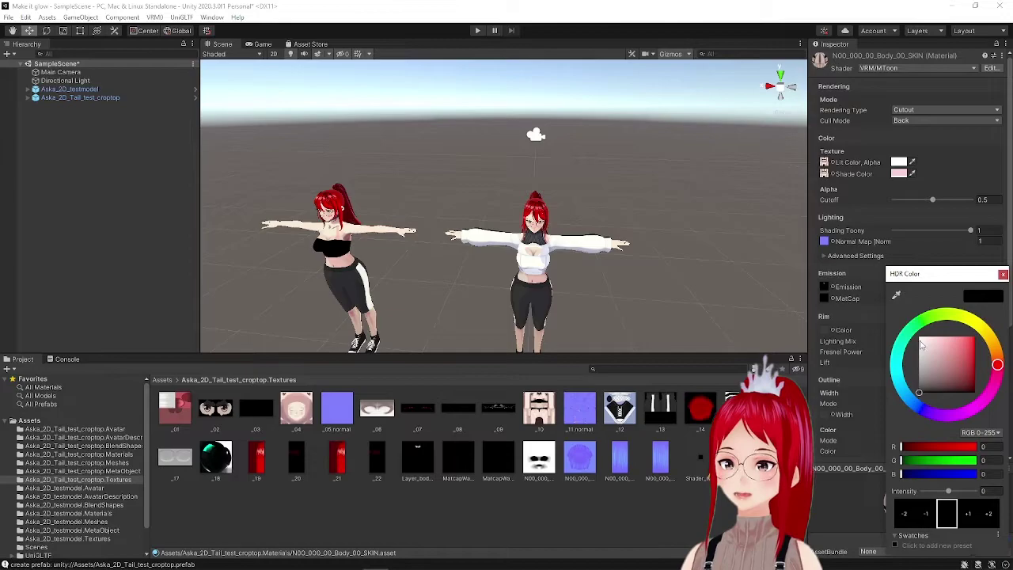
mouse_move(924, 359)
left_mouse_down()
mouse_move(976, 353)
mouse_move(972, 343)
left_mouse_up()
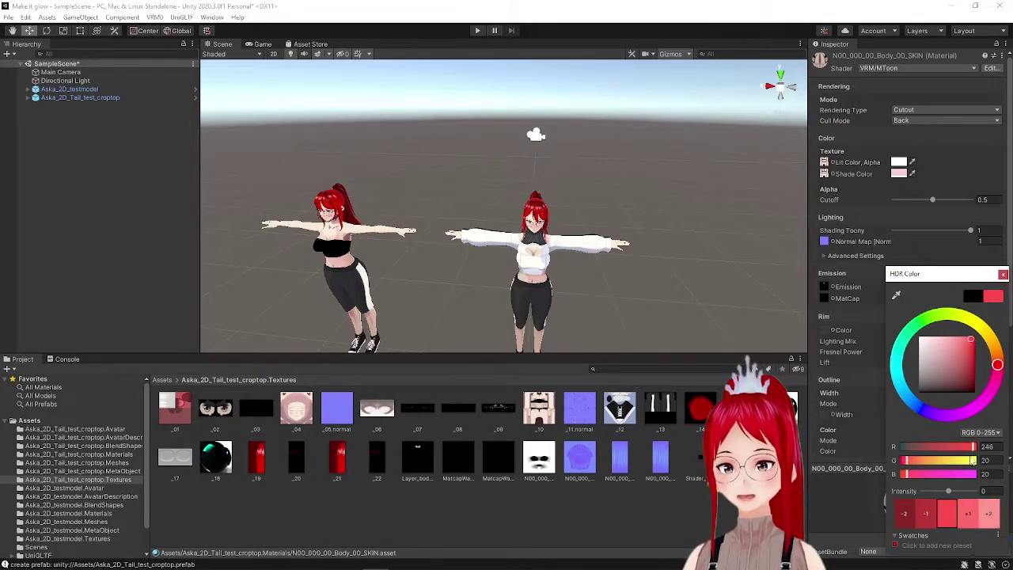
left_click_drag(947, 491, 956, 491)
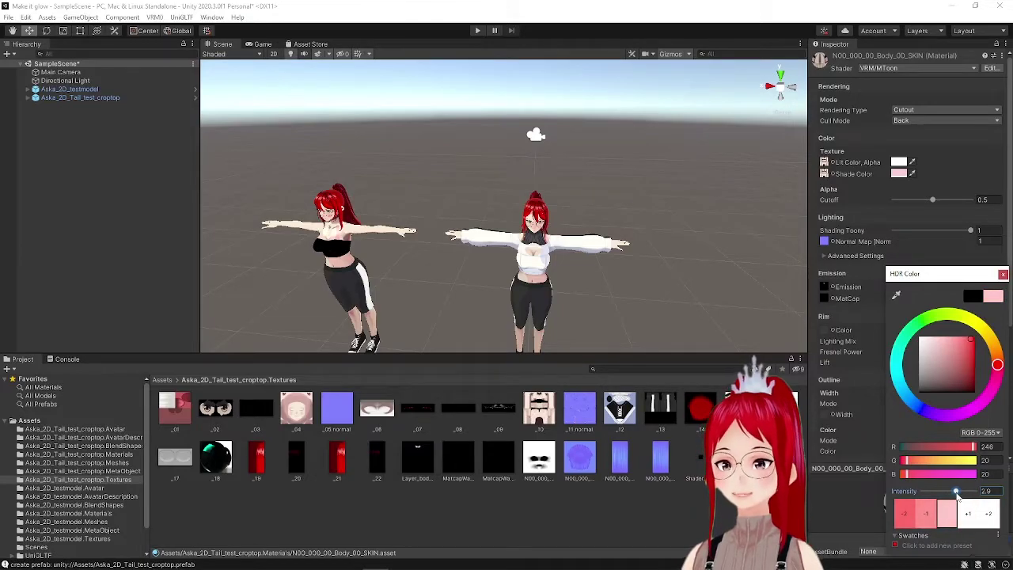
scroll(259, 233, "up", 5)
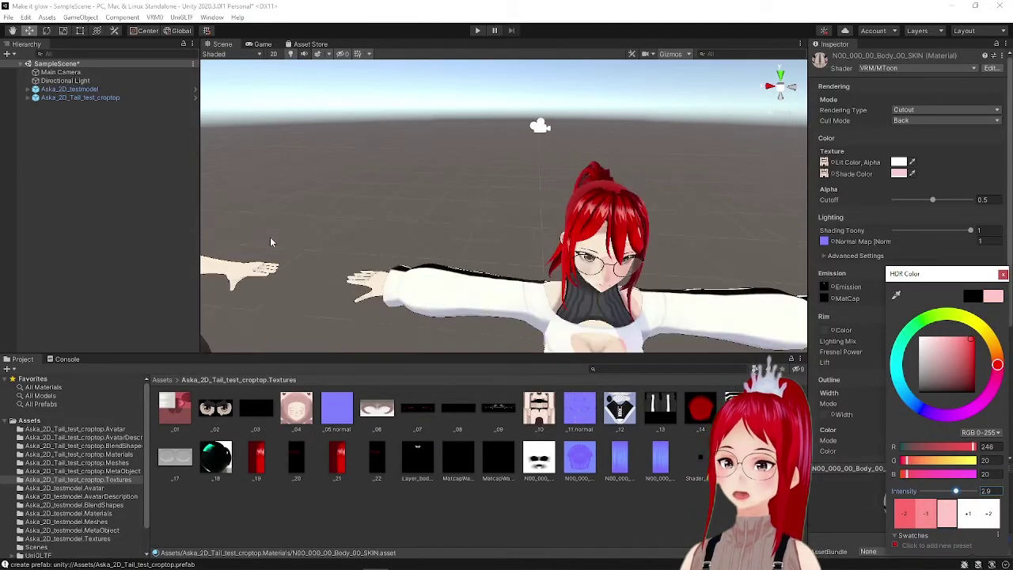
scroll(271, 242, "down", 5)
left_click(336, 261)
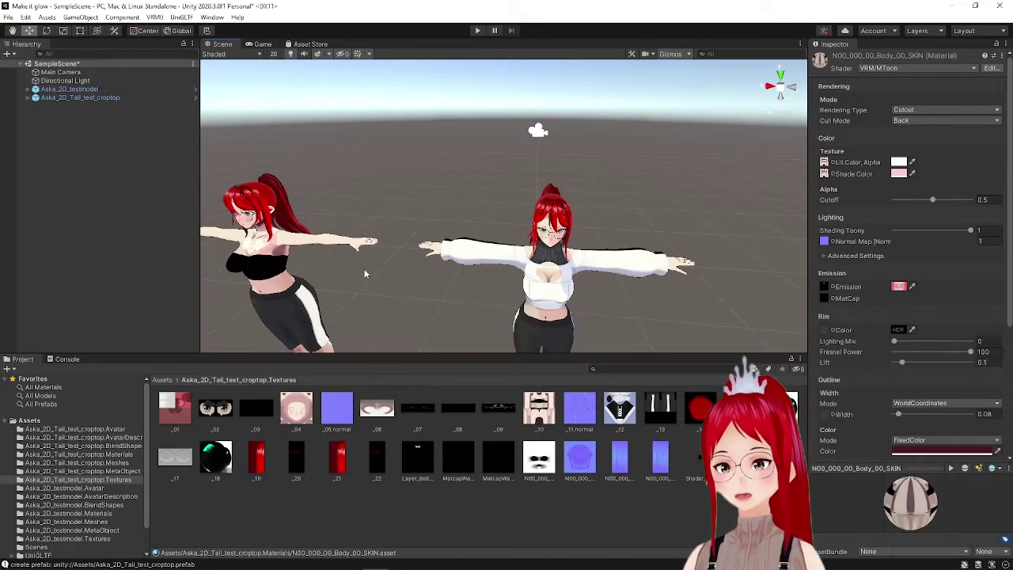
Step: Assign the _02 eye texture to the Emission map of Aska_2D_testmodel's N00_000_00_EyeIris_00_EYE material
left_click_drag(414, 281, 402, 251, "alt")
scroll(403, 255, "up", 2)
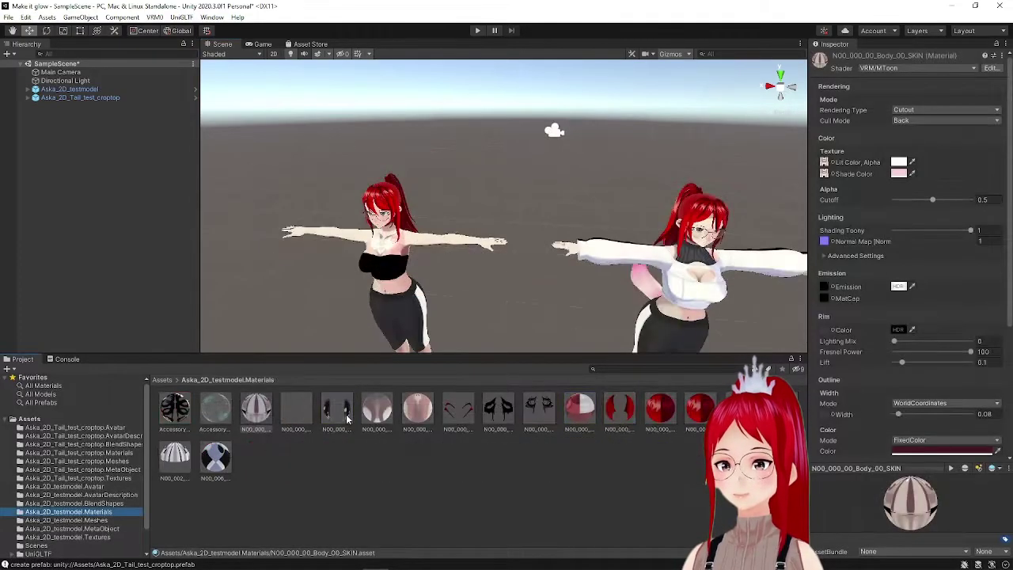
left_click(347, 417)
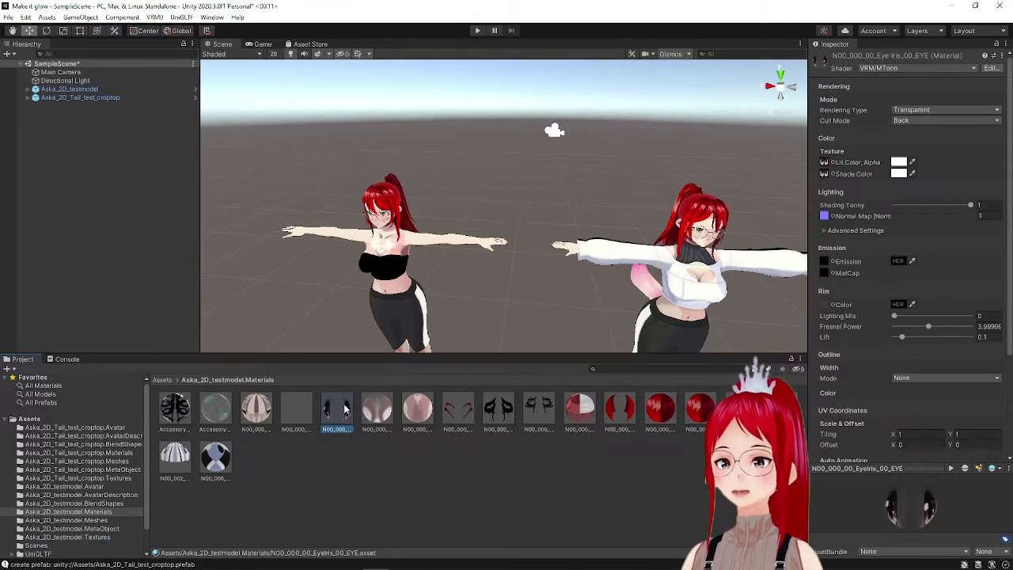
left_click(75, 536)
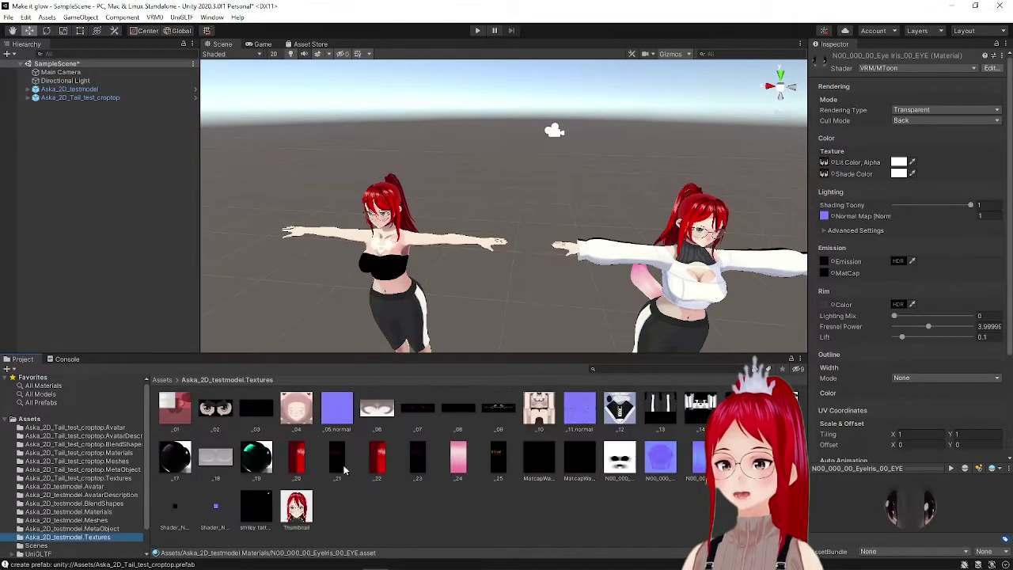
left_click_drag(215, 411, 826, 264)
Step: Set the eye iris material's emission color to white (255, 255, 255) with an HDR intensity of 2.9
left_click(897, 261)
left_click_drag(934, 333, 919, 313)
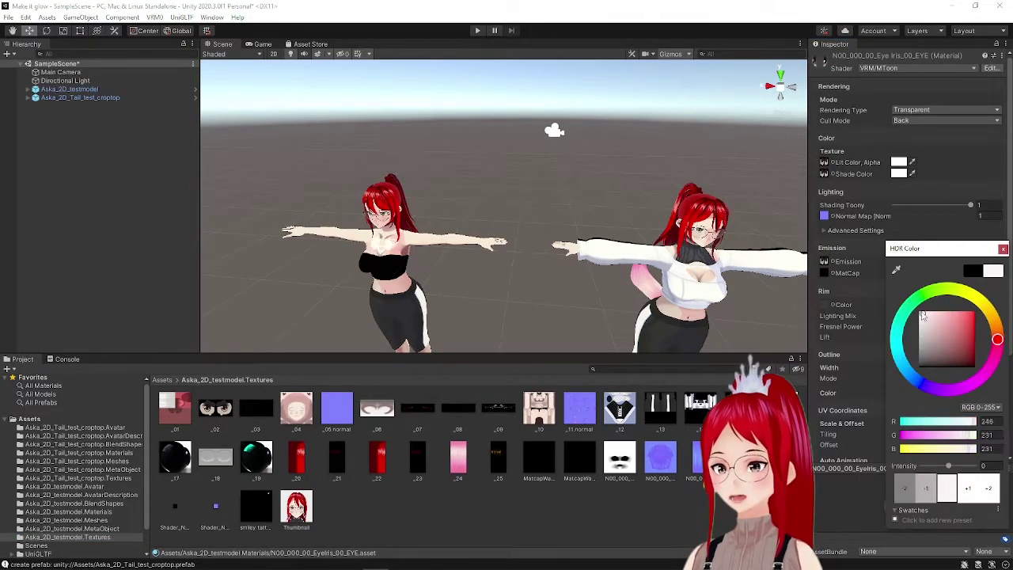
left_click_drag(949, 466, 957, 468)
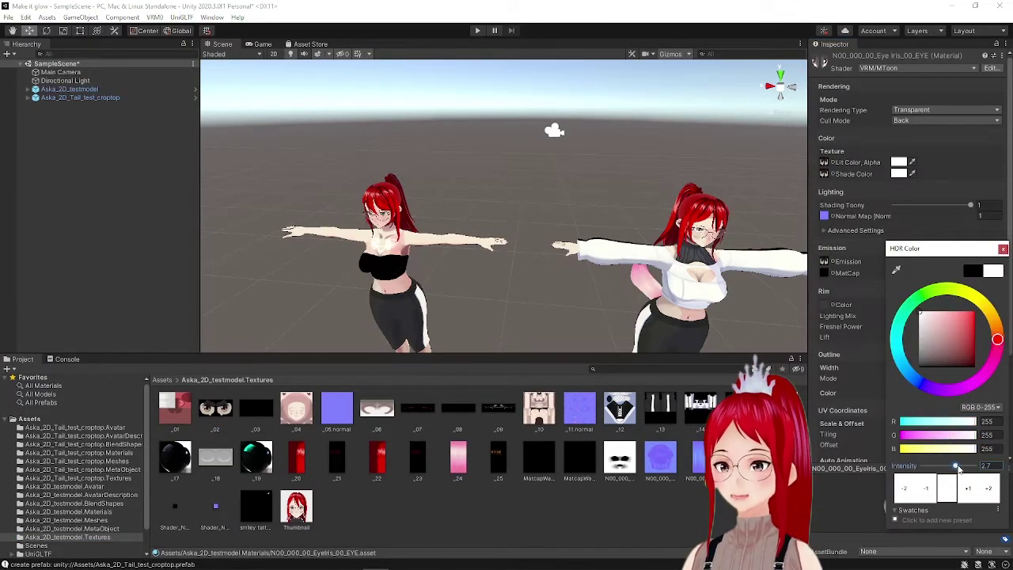
scroll(753, 344, "up", 3)
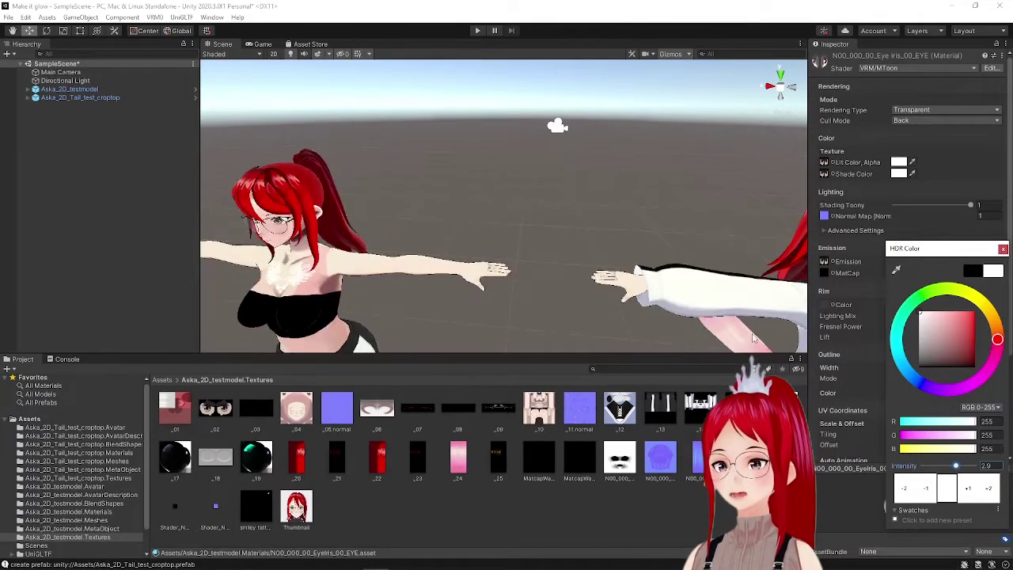
left_click(690, 263)
middle_click_drag(690, 263, 221, 157)
Step: Export Aska_2D_testmodel as a VRM 0.x file, using it as the export root
left_click(155, 17)
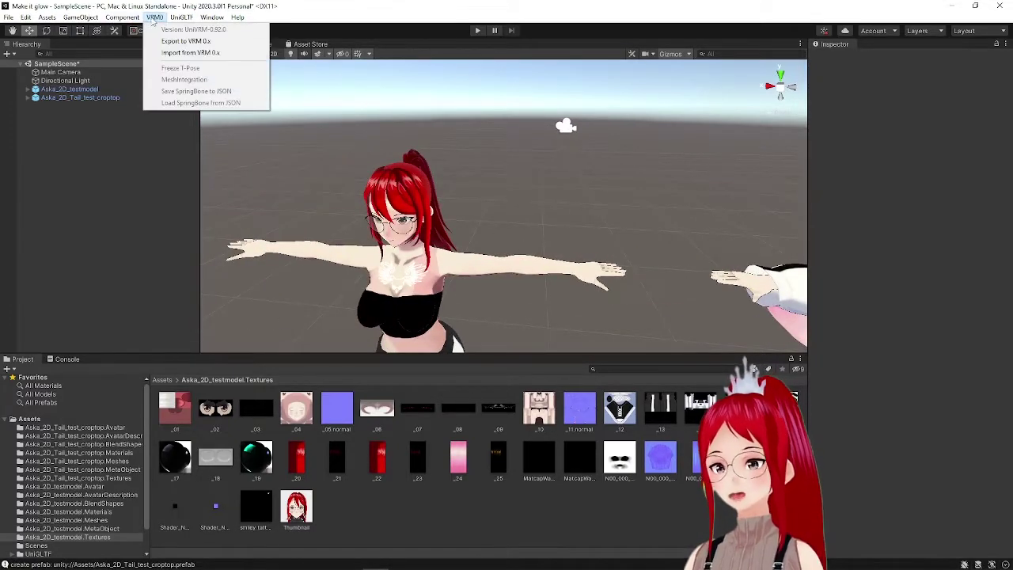
left_click(167, 43)
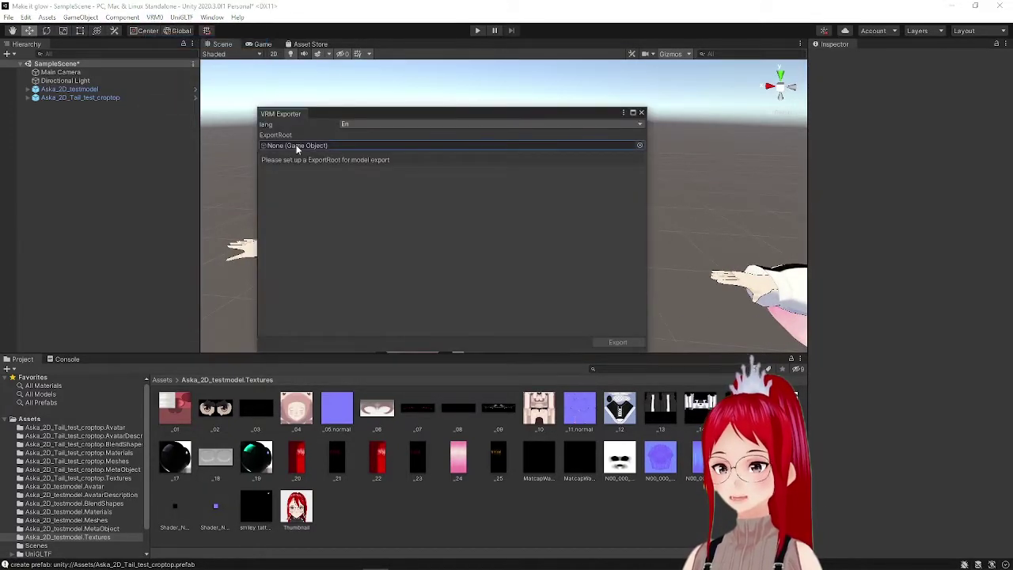
left_click(638, 146)
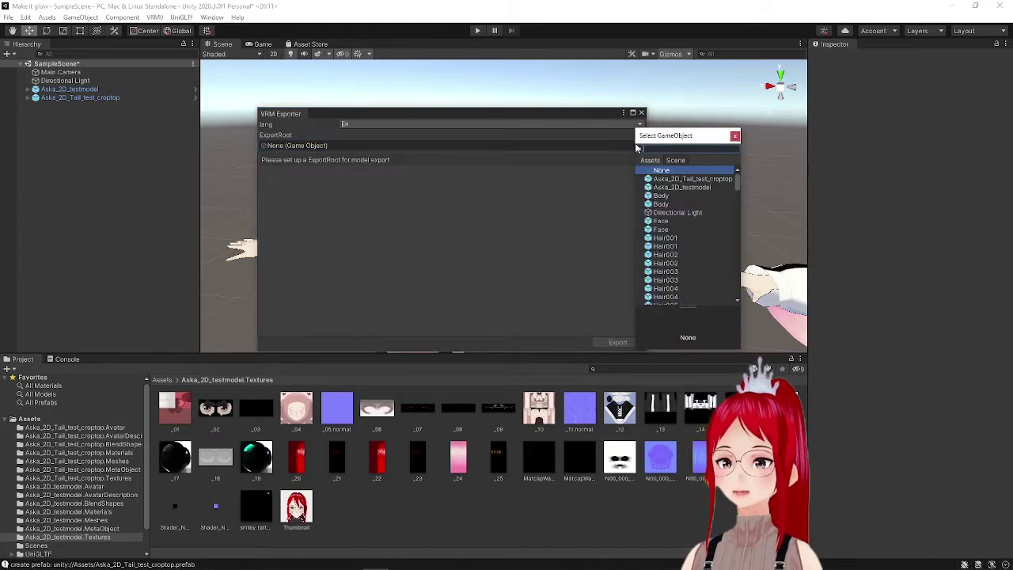
left_click(676, 188)
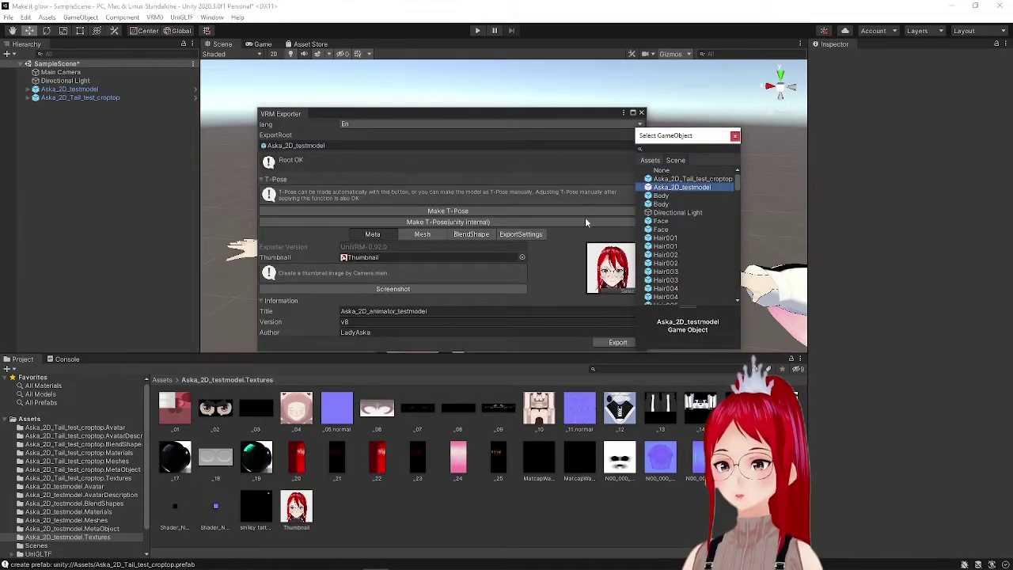
left_click(617, 343)
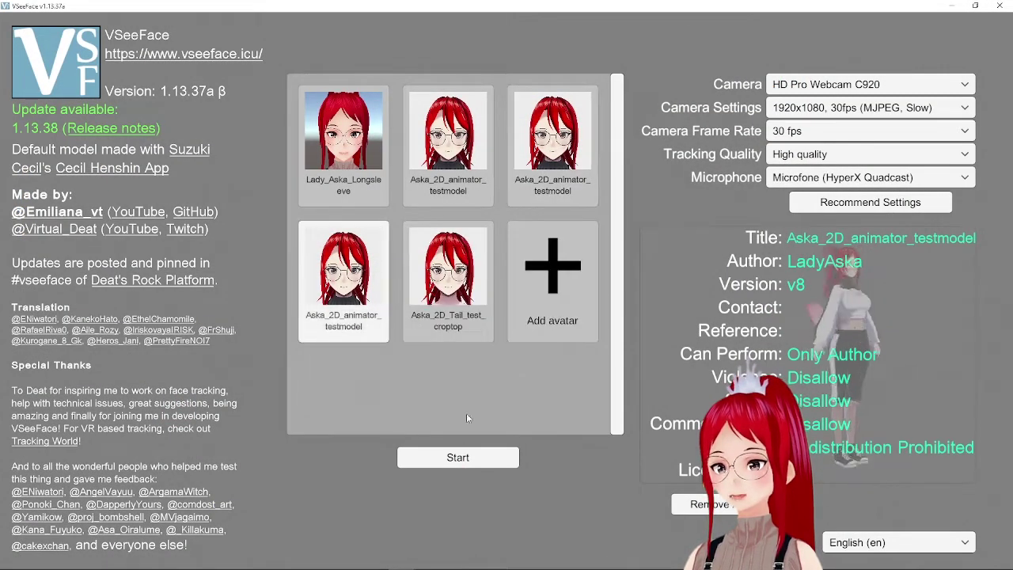
Step: In VSeeFace, start the Aska_2D_animator_testmodel avatar and open the effect settings
left_click(466, 413)
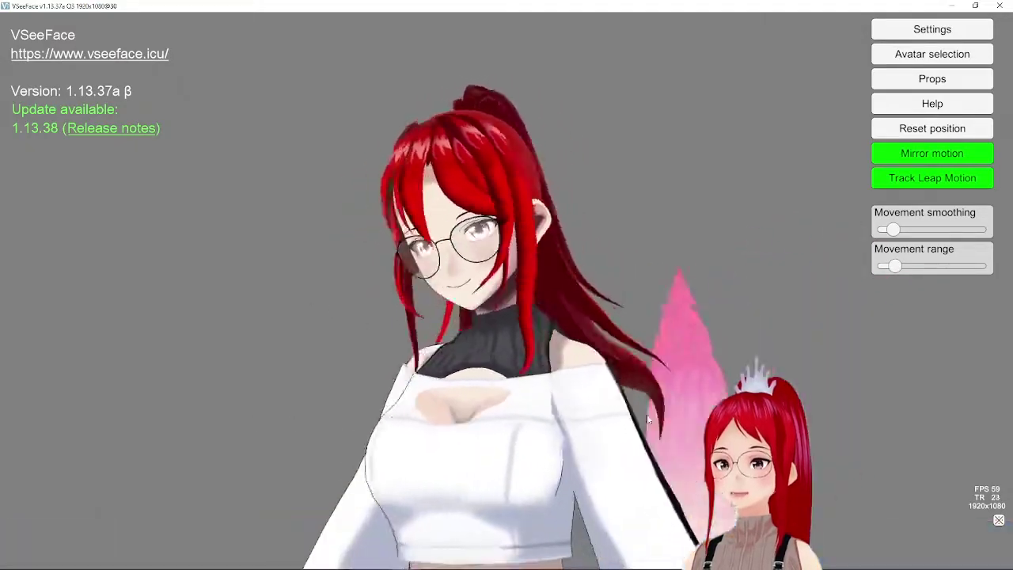
left_click(935, 33)
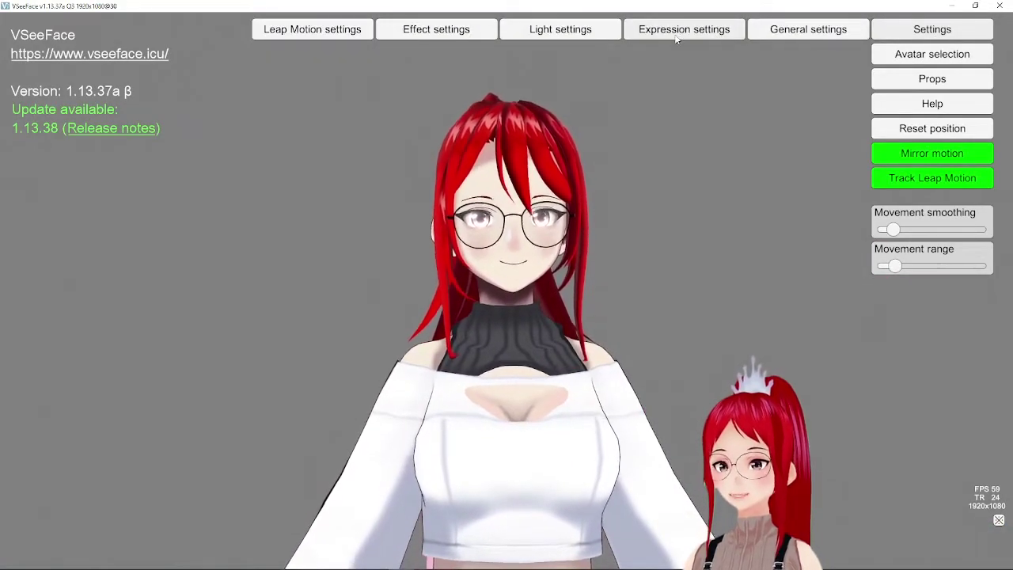
left_click(436, 29)
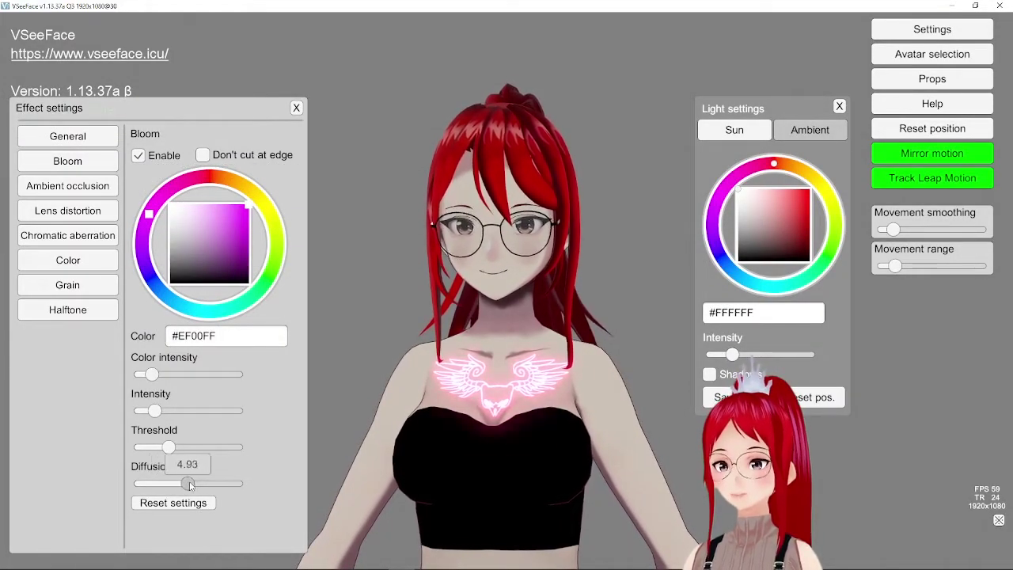
Step: Tune the croptop avatar's bloom with reduced diffusion, a threshold of 0.86, a low intensity and a color intensity of 2.49
left_click_drag(190, 484, 165, 486)
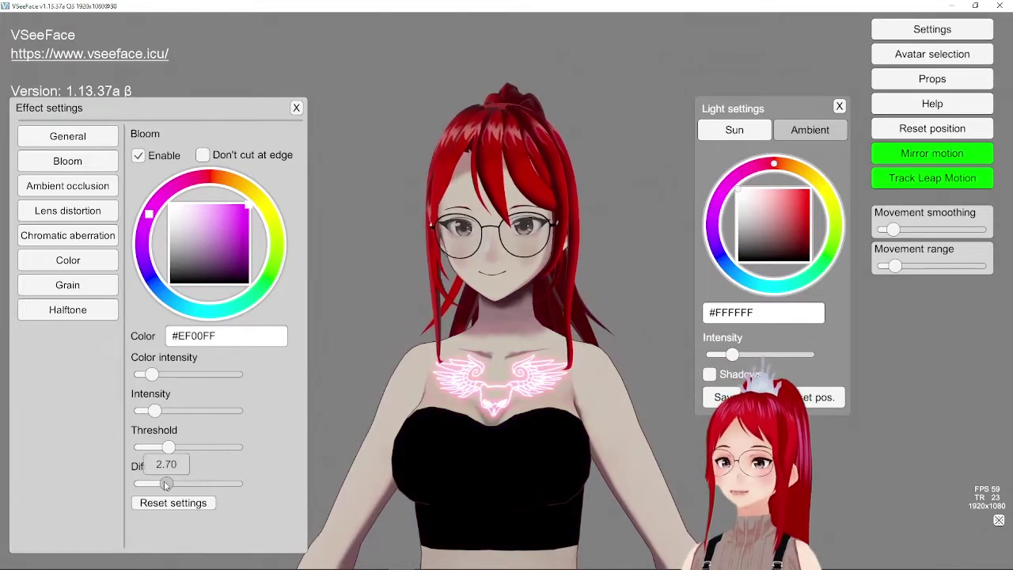
mouse_move(170, 449)
left_mouse_down()
mouse_move(155, 449)
mouse_move(203, 451)
mouse_move(158, 450)
left_mouse_up()
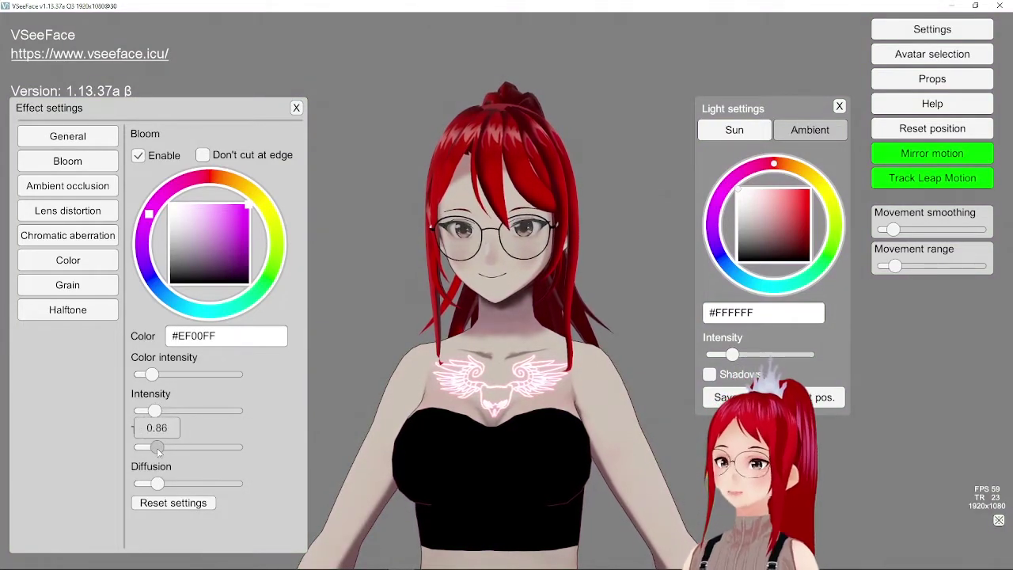
left_click_drag(163, 413, 164, 412)
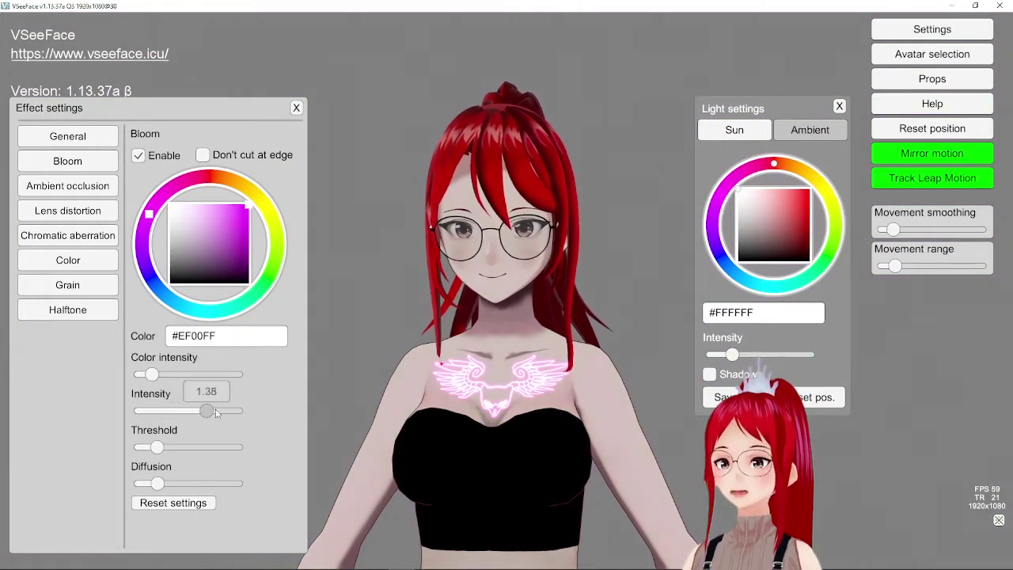
left_click_drag(287, 413, 154, 411)
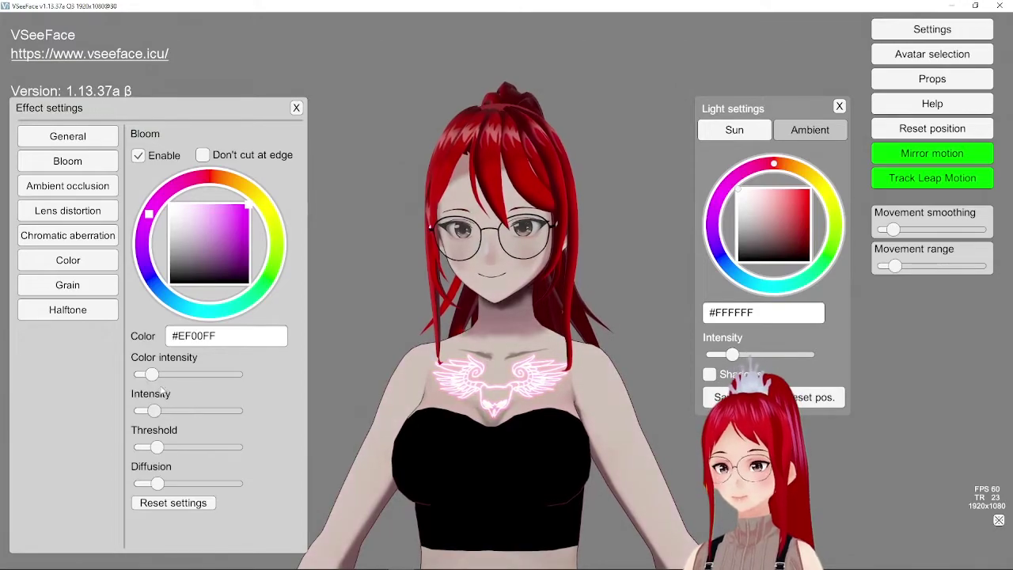
mouse_move(151, 374)
left_mouse_down()
mouse_move(199, 379)
mouse_move(158, 379)
left_mouse_up()
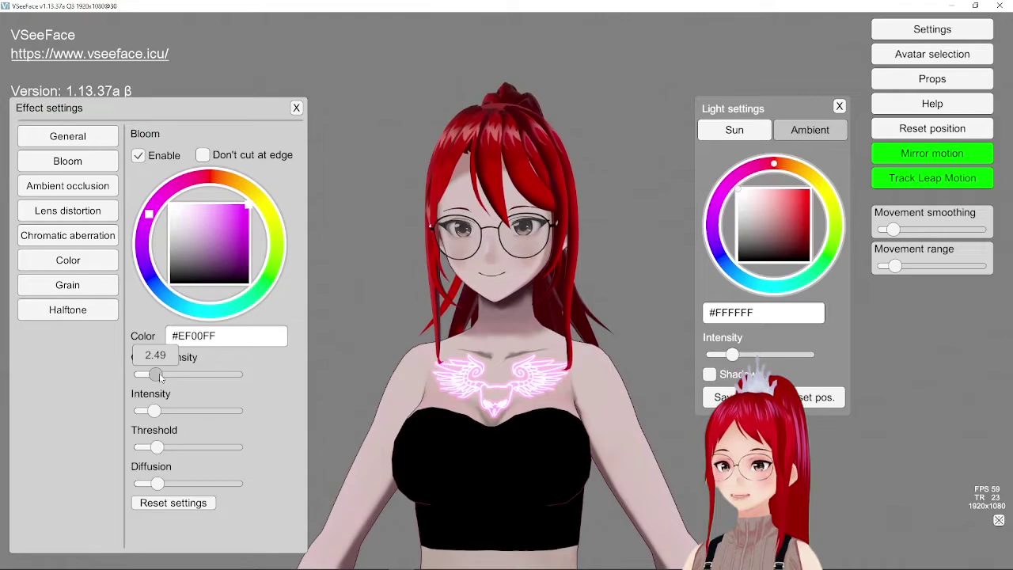
Step: Dim the scene light on the sweater avatar and change its bloom to color #FFAA00 with an intensity of 0.35
mouse_move(732, 355)
left_mouse_down()
mouse_move(742, 356)
mouse_move(720, 355)
left_mouse_up()
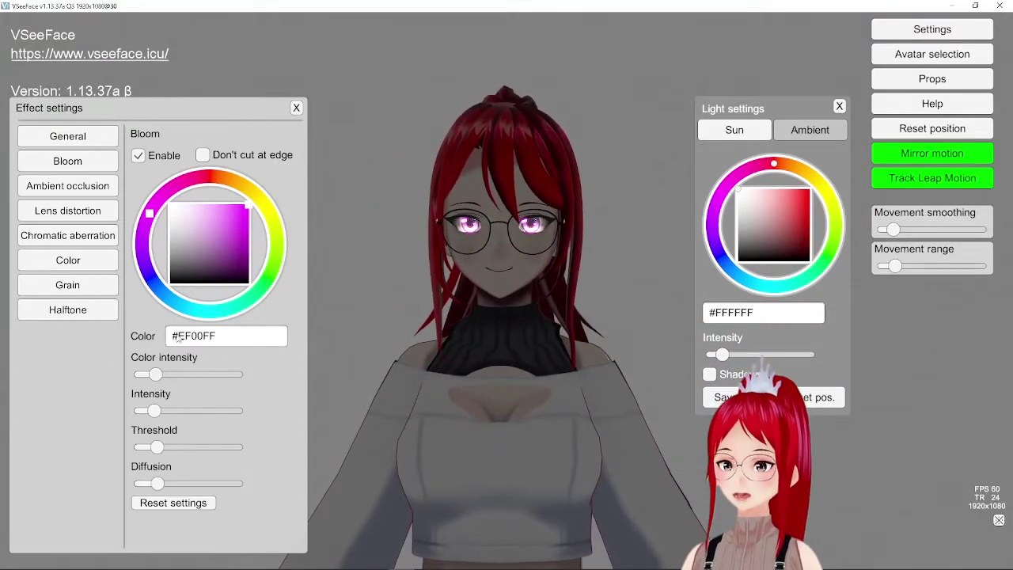
left_click(251, 194)
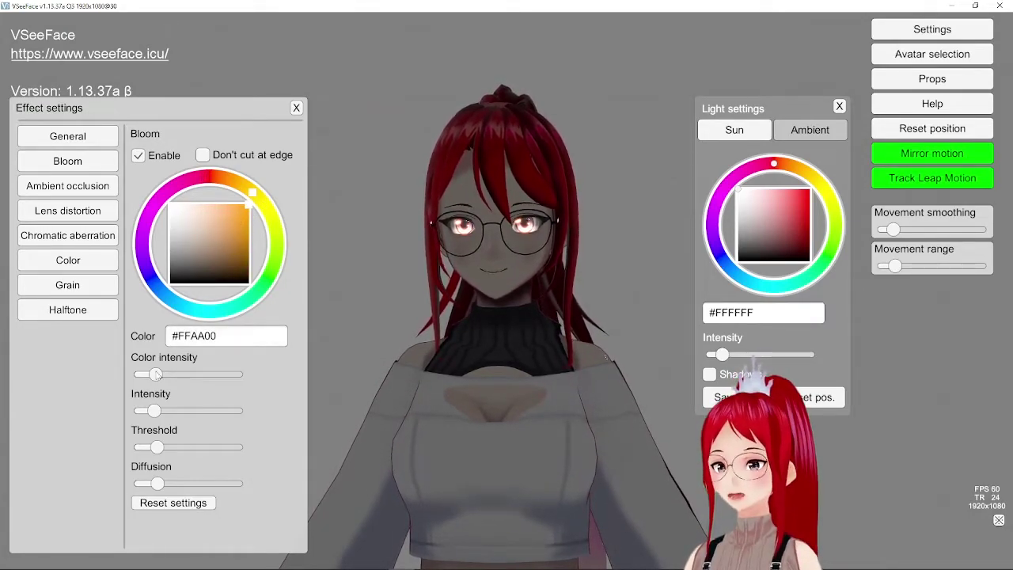
left_click_drag(168, 379, 160, 410)
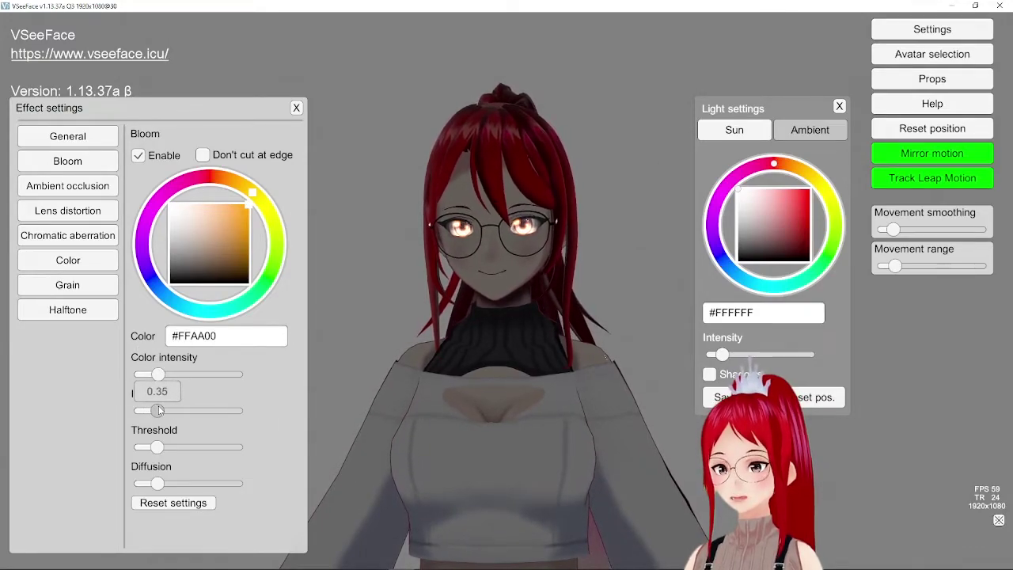
left_click_drag(159, 447, 182, 446)
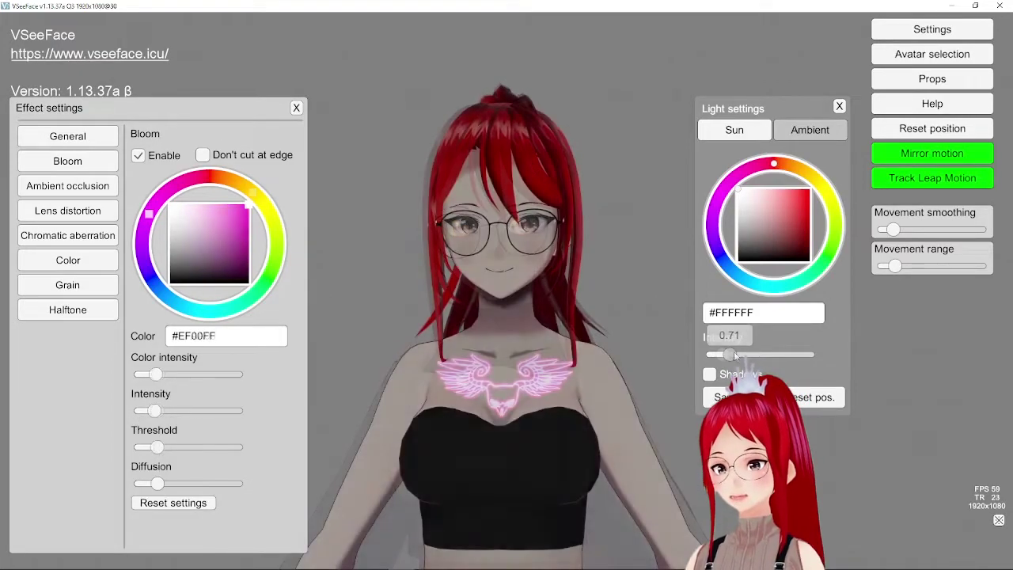
Step: Dim the light on the croptop avatar, and refine the eye bloom with a threshold of 1.02 and a lower intensity
left_click_drag(735, 353, 712, 354)
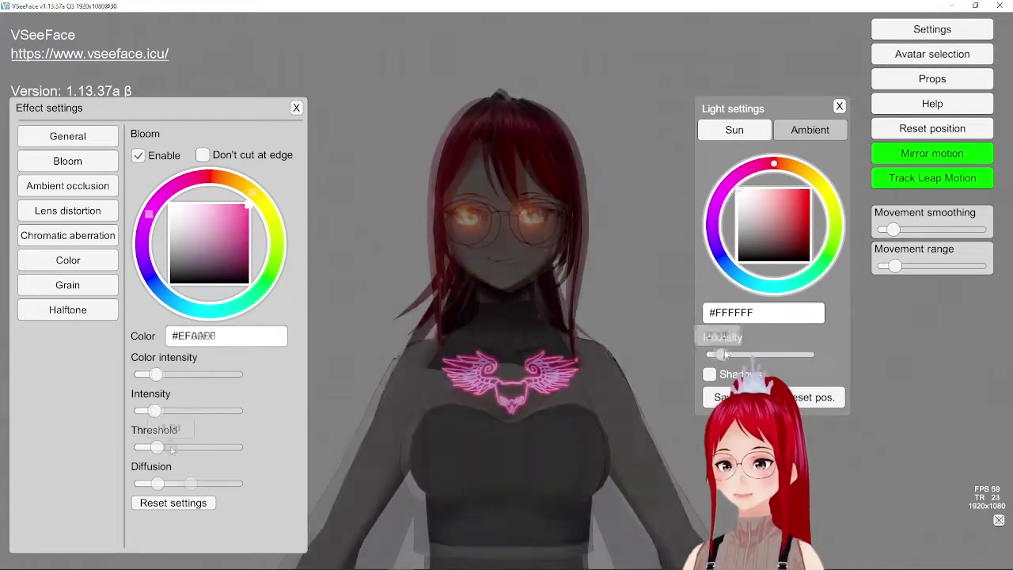
mouse_move(172, 448)
left_mouse_down()
mouse_move(136, 447)
mouse_move(161, 447)
left_mouse_up()
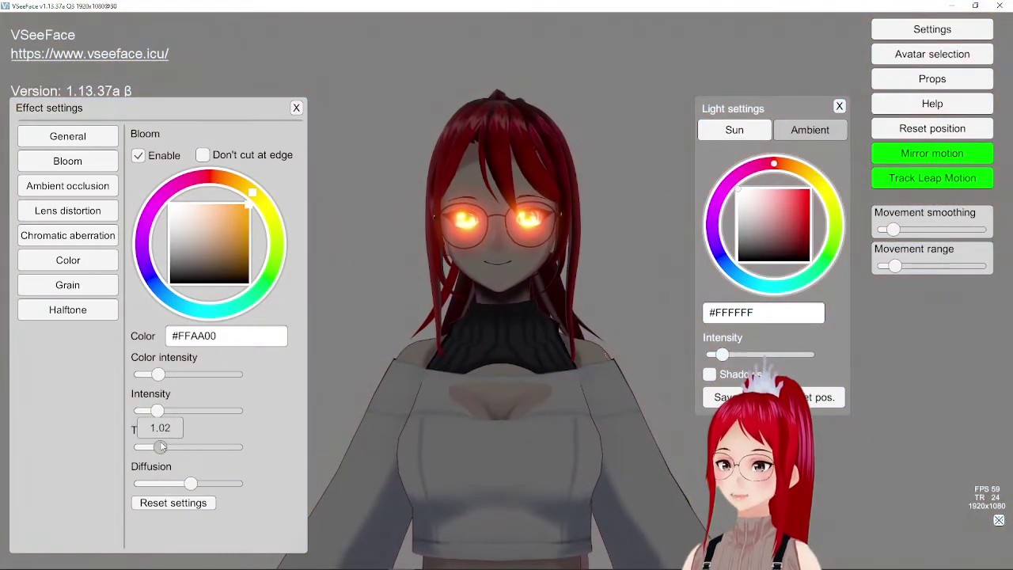
mouse_move(157, 410)
left_mouse_down()
mouse_move(255, 412)
mouse_move(151, 411)
left_mouse_up()
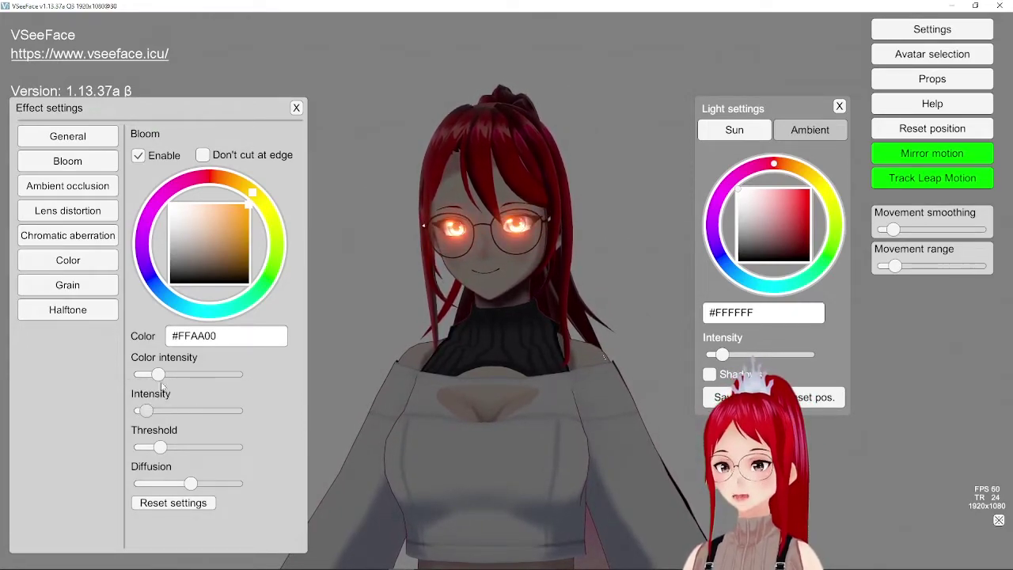
mouse_move(158, 375)
left_mouse_down()
mouse_move(203, 375)
mouse_move(163, 375)
left_mouse_up()
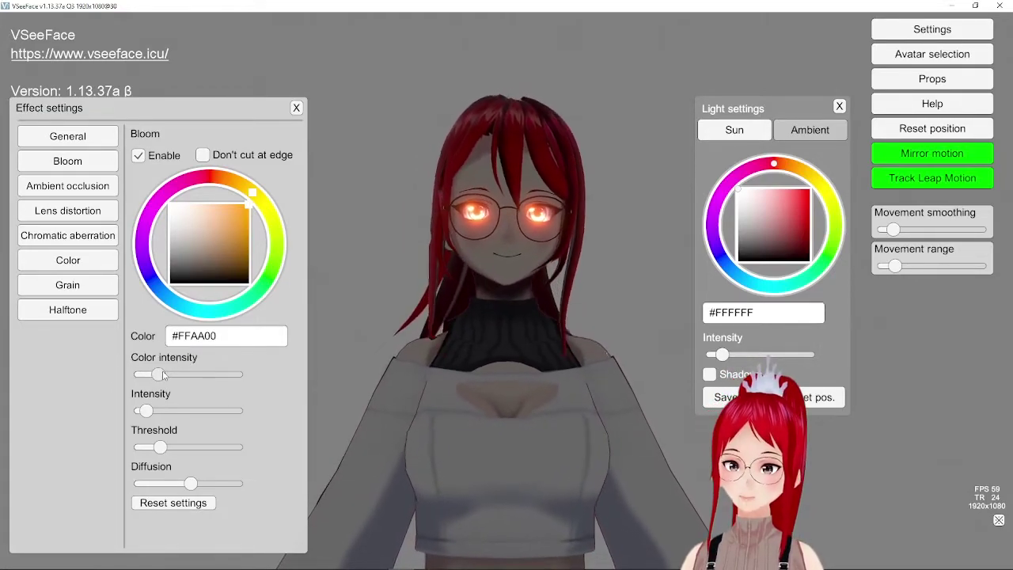